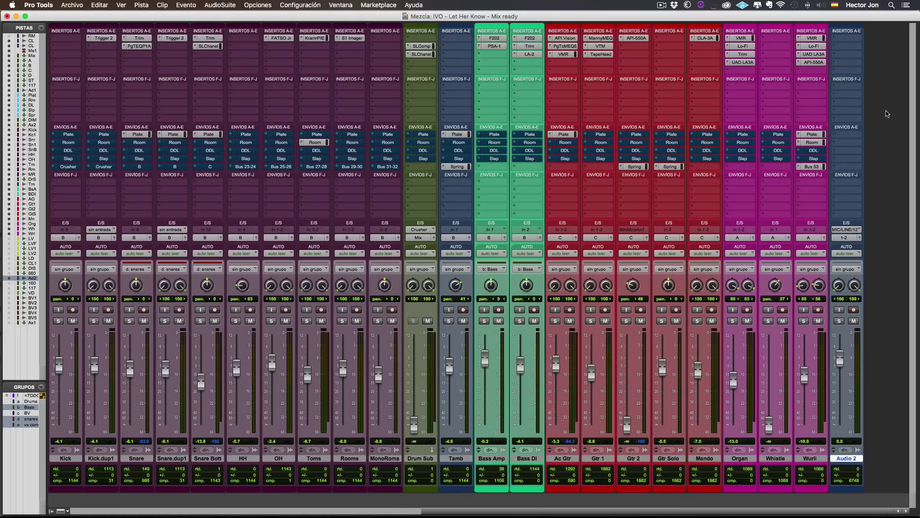
click(842, 41)
mouse_move(788, 81)
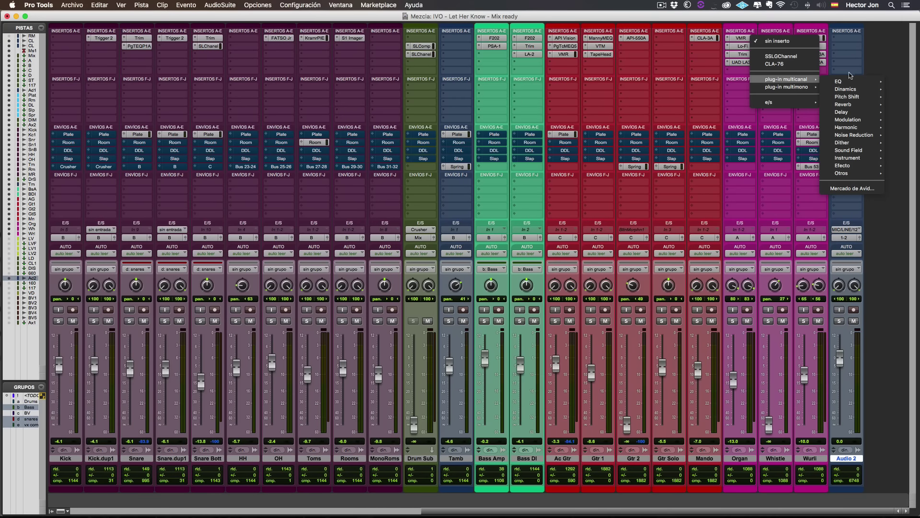
mouse_move(849, 174)
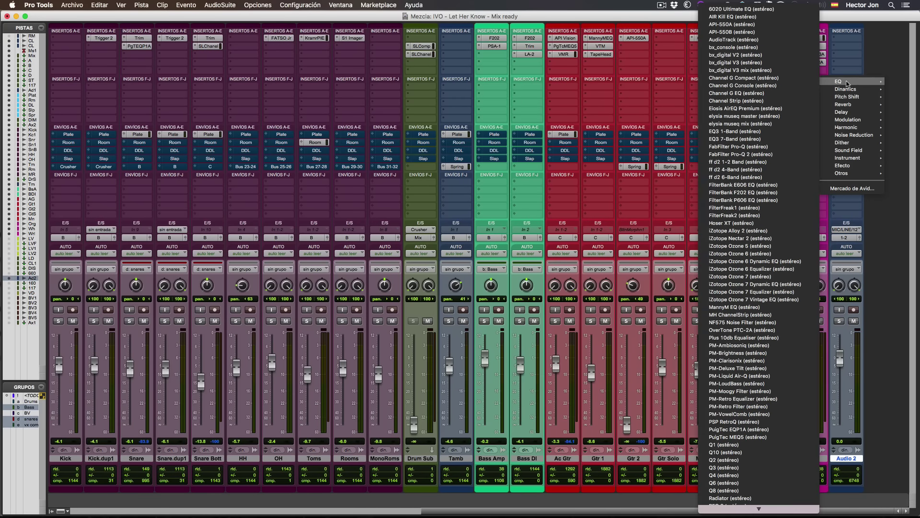
click(878, 52)
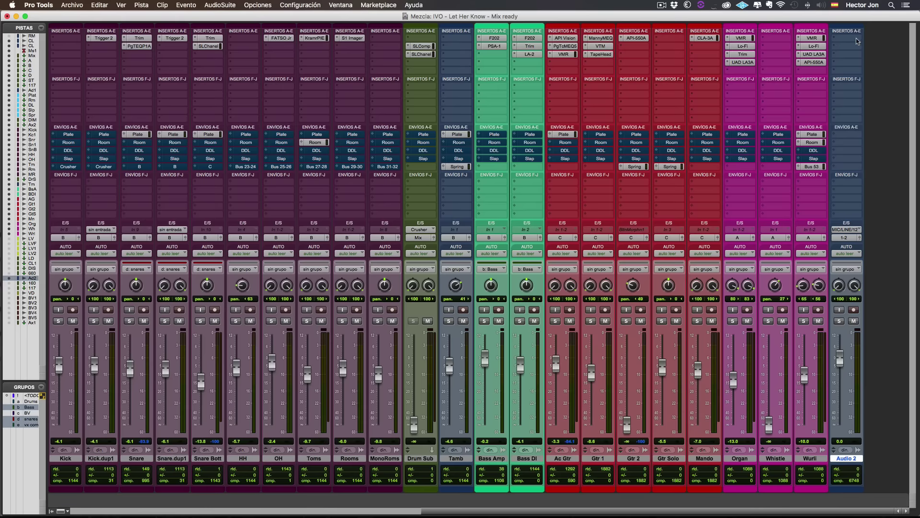
click(855, 38)
click(868, 41)
- Insert the stereo FabFilter Pro-Q 2 equalizer in the first insert slot of the Audio 2 track and reposition its window
click(850, 39)
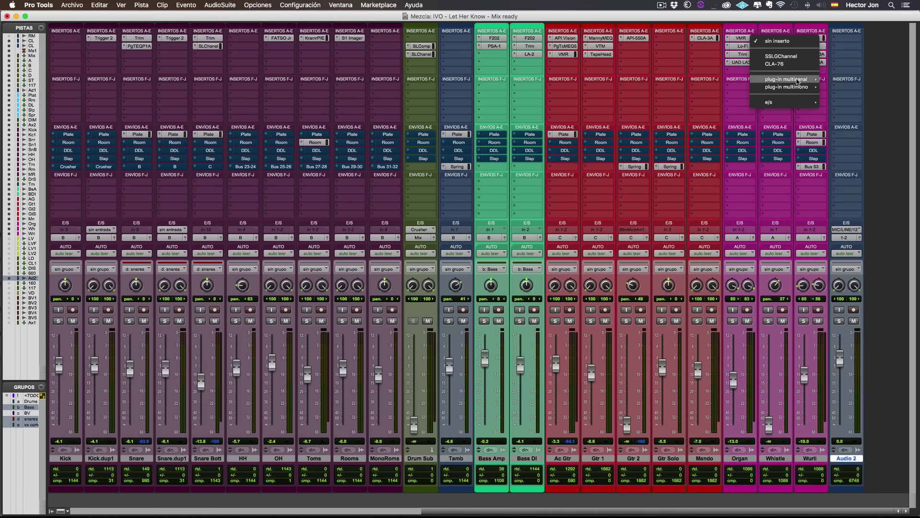
mouse_move(795, 82)
mouse_move(826, 82)
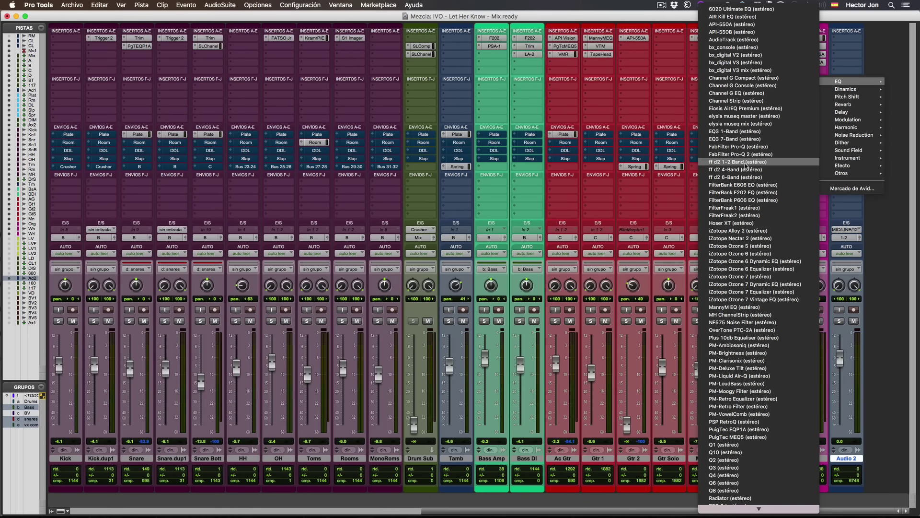
click(748, 154)
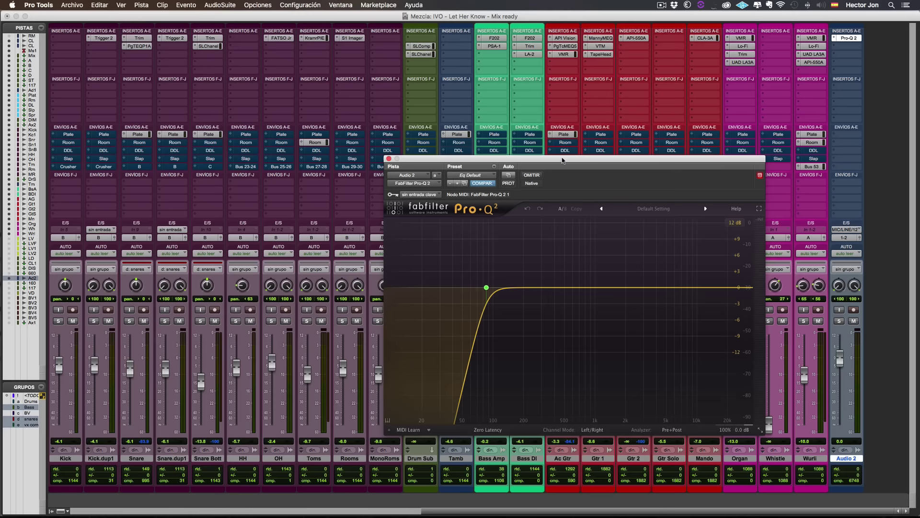
drag(558, 160, 501, 108)
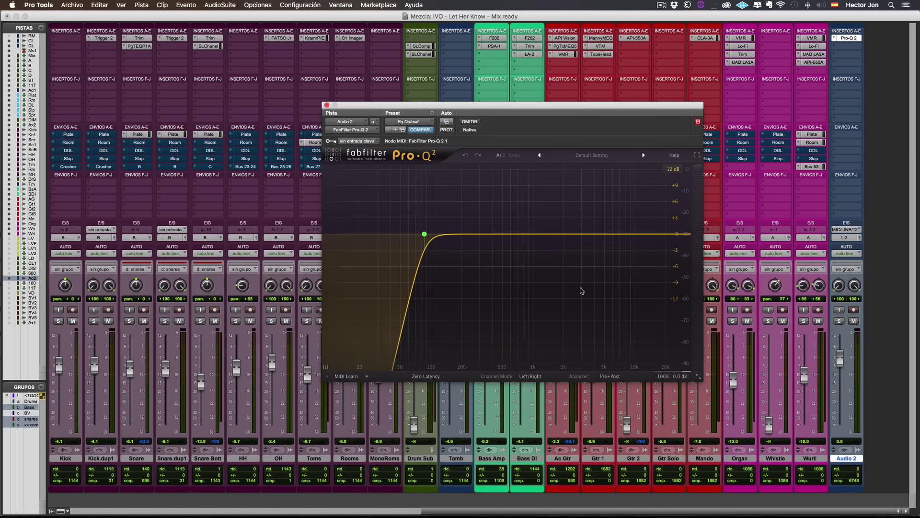
- Look through the equalizer's latency/phase options and its channel mode options
click(426, 375)
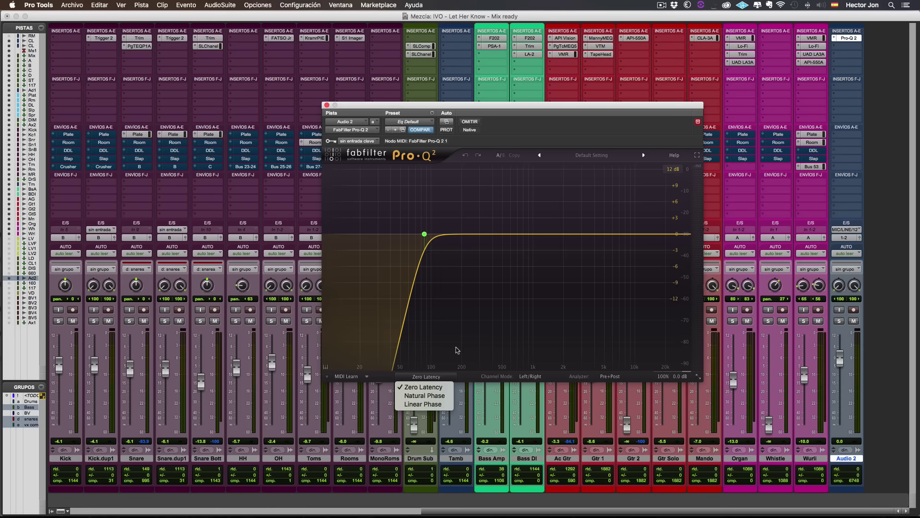
click(512, 379)
click(531, 377)
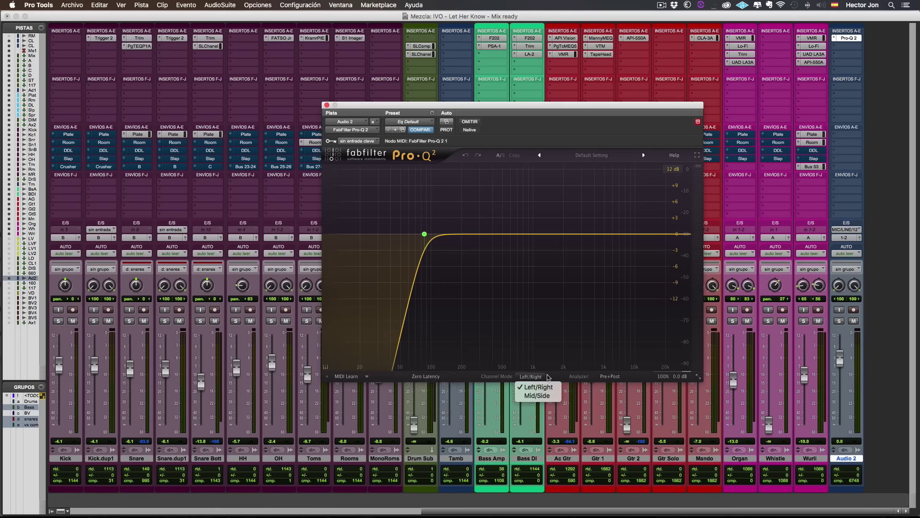
click(548, 376)
- Add five bell bands along the equalizer curve above the low-cut filter, with the highest at about 2860 Hz
click(465, 235)
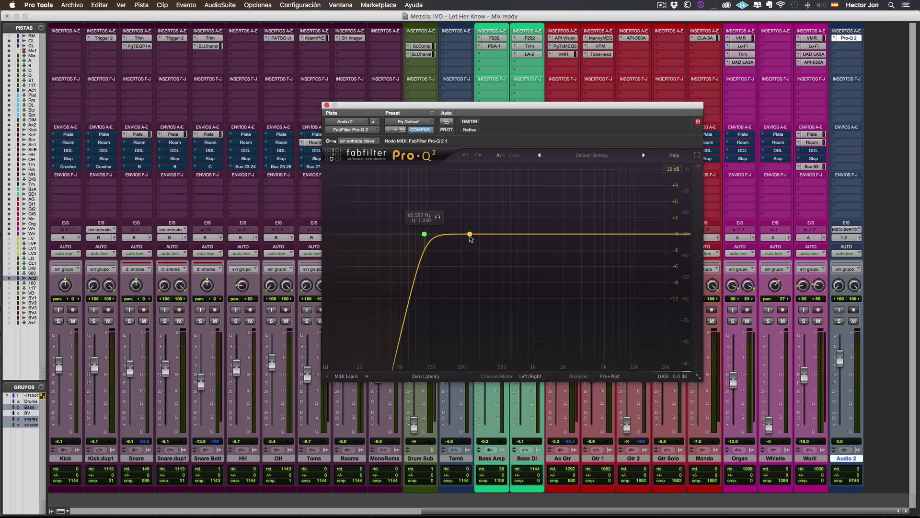
click(469, 235)
click(510, 236)
click(538, 235)
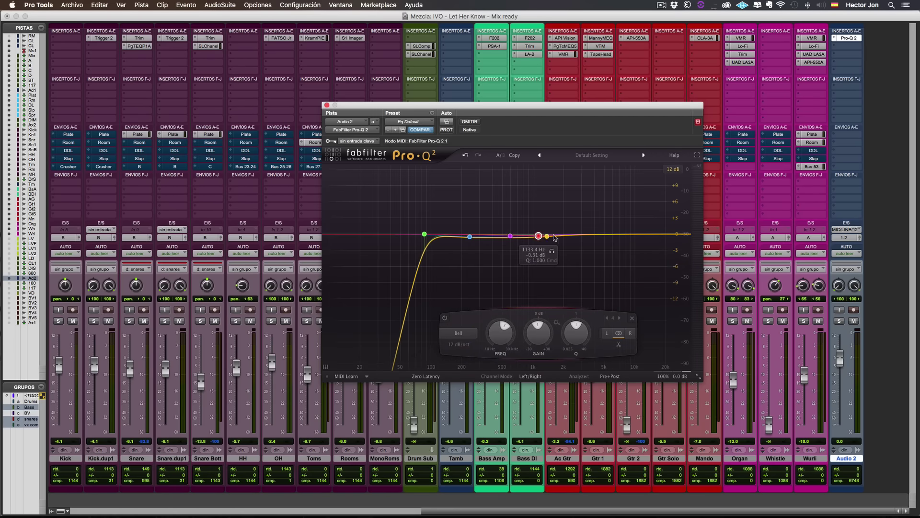
click(559, 236)
click(579, 236)
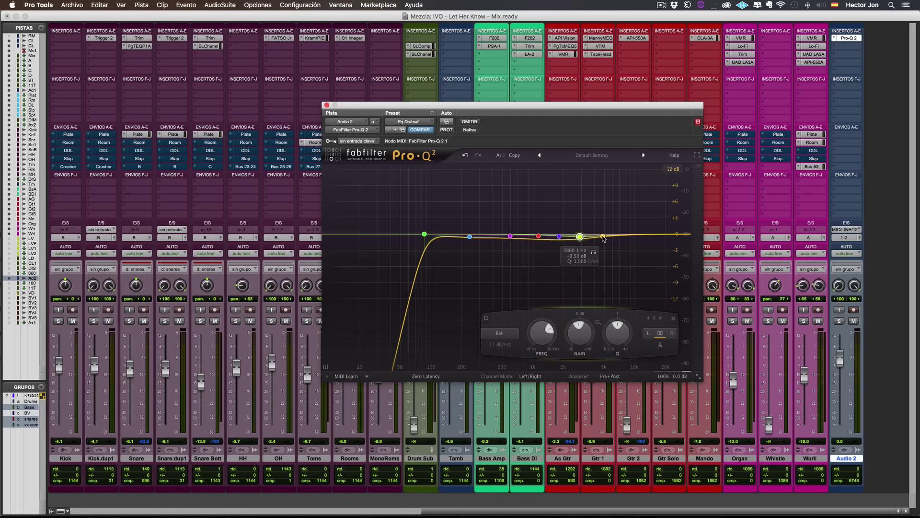
- Boost the highest bell band to about +3.60 dB near 2900 Hz and narrow its Q to about 5.5
drag(579, 236, 580, 214)
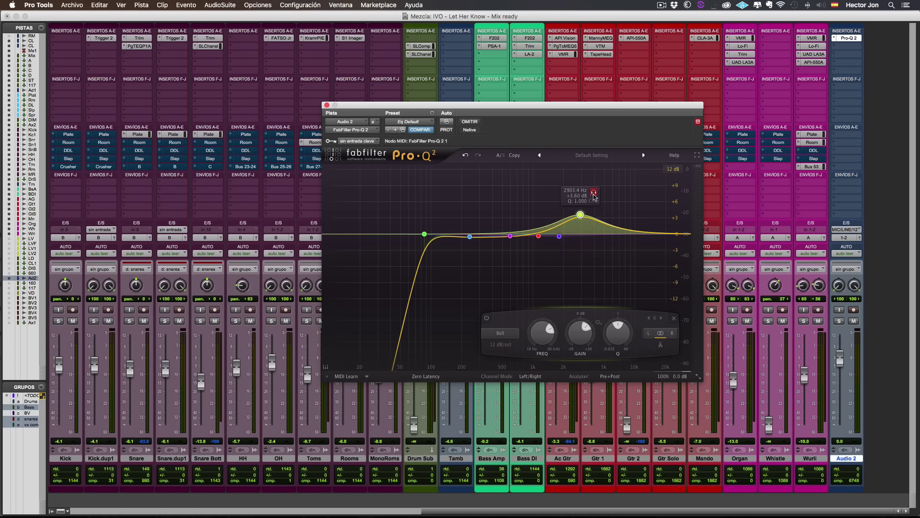
click(593, 194)
drag(617, 330, 609, 300)
drag(624, 335, 625, 329)
- Set the boosted band's slope to 36 dB/oct and close the equalizer window
right_click(579, 214)
mouse_move(623, 236)
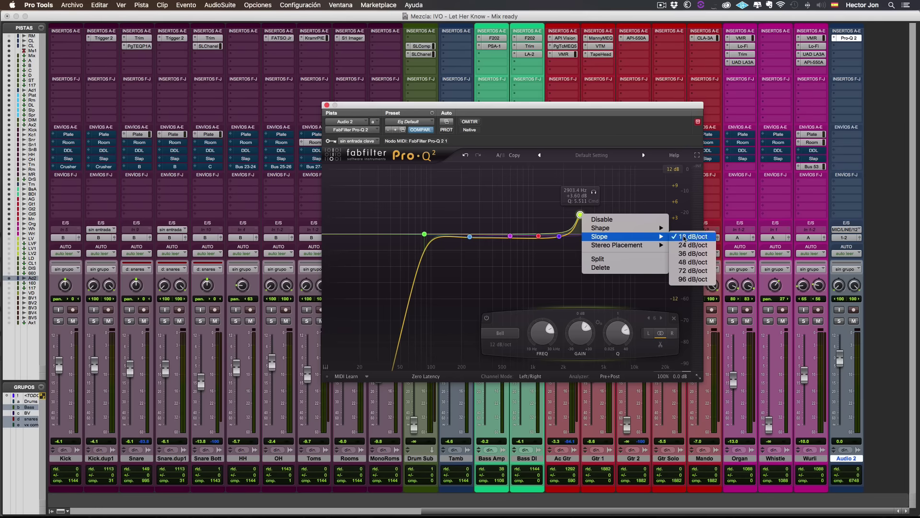
click(691, 254)
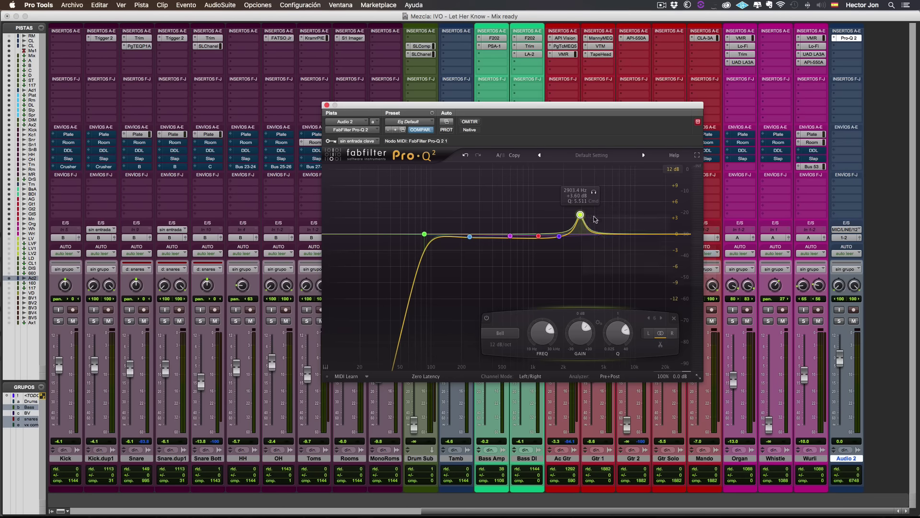
right_click(580, 214)
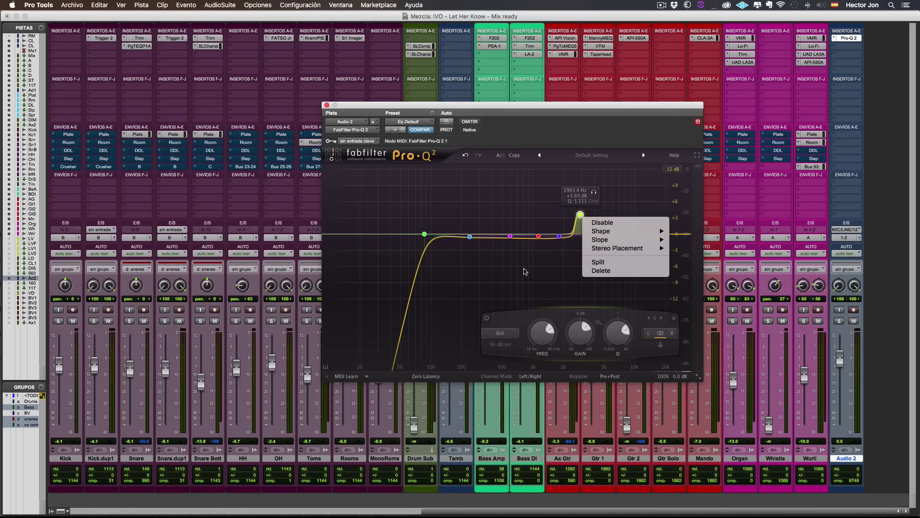
click(506, 272)
click(327, 105)
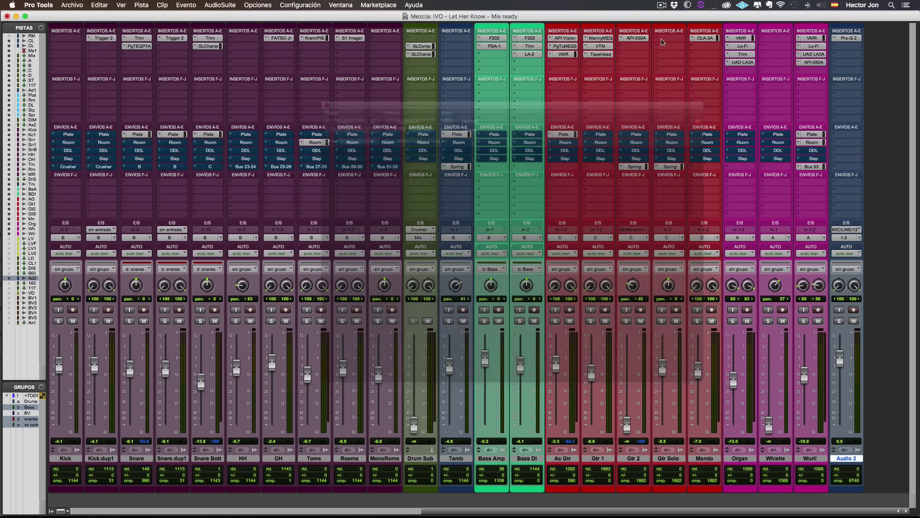
- Insert the stereo RCompressor dynamics plug-in in the second insert slot of the Audio 2 track
click(848, 46)
mouse_move(789, 91)
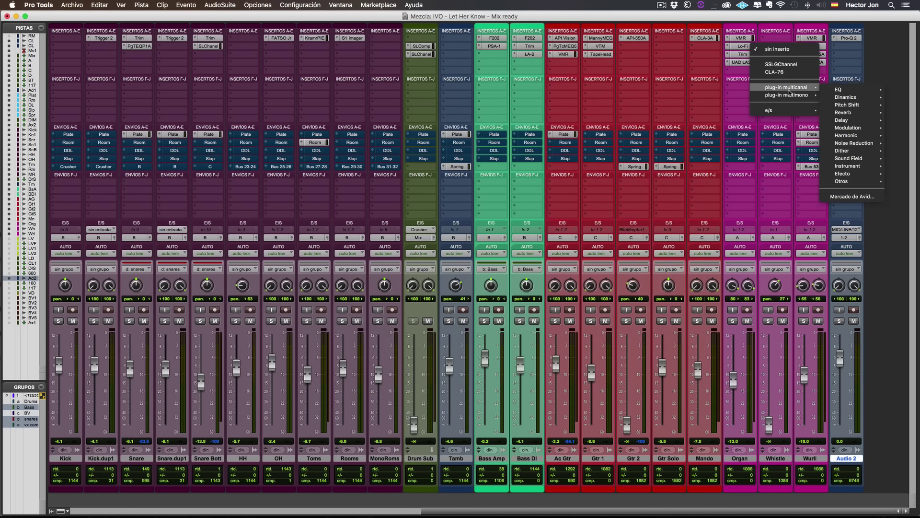
mouse_move(844, 98)
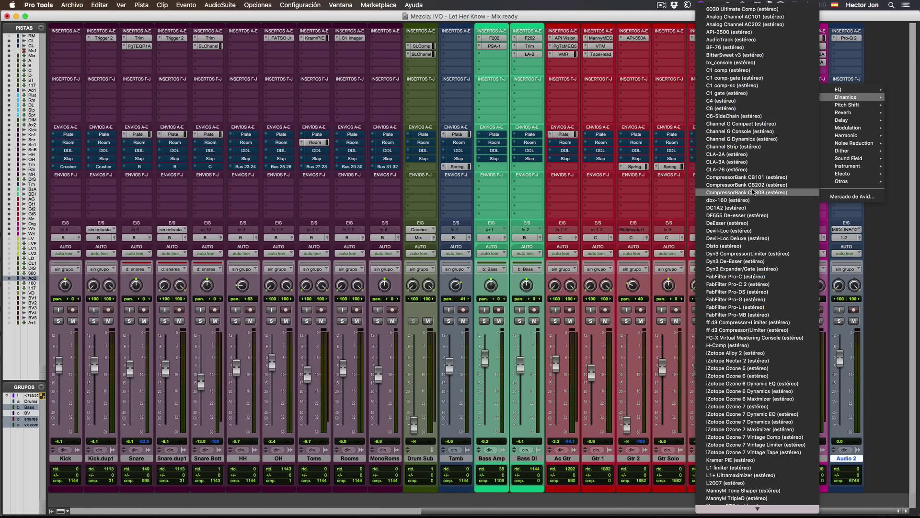
scroll(749, 254, down, 15)
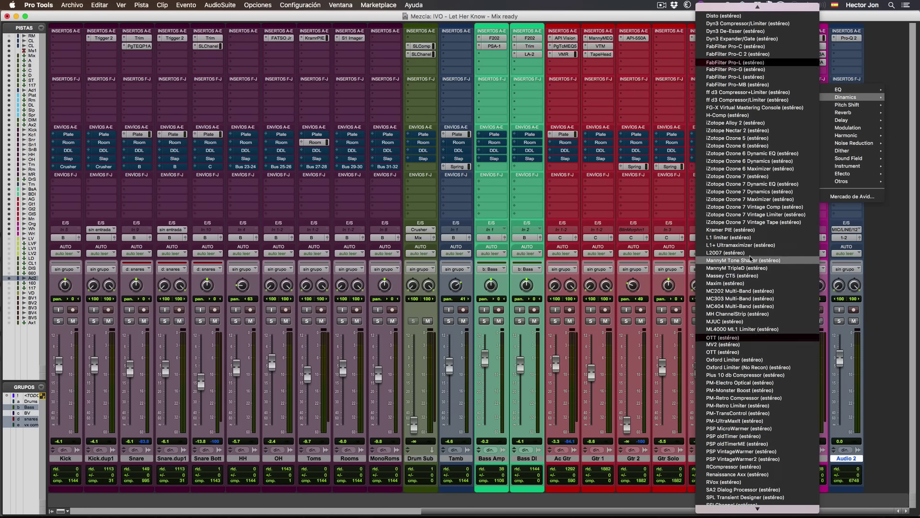
scroll(750, 259, up, 15)
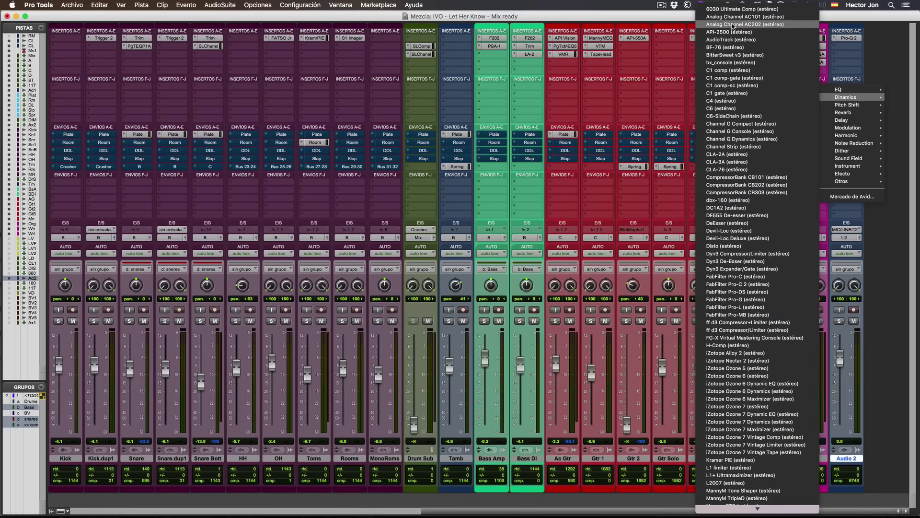
scroll(739, 111, down, 6)
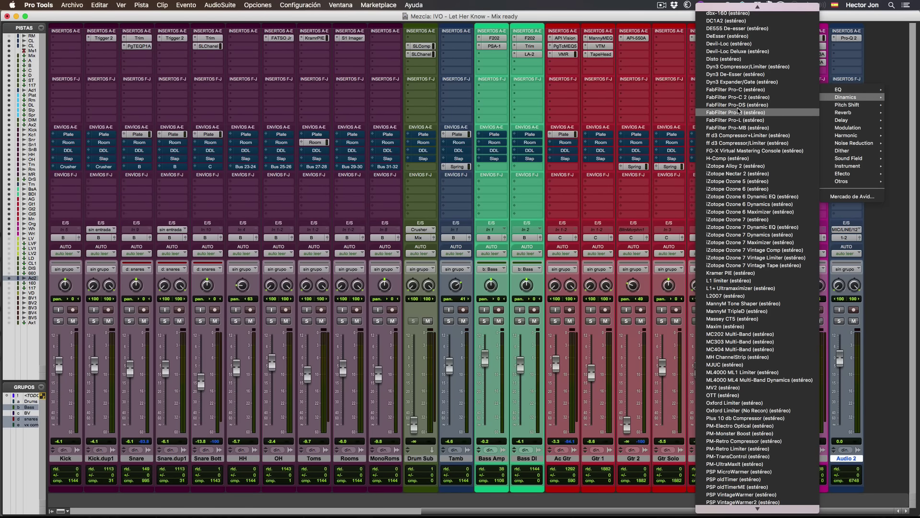
scroll(725, 286, down, 3)
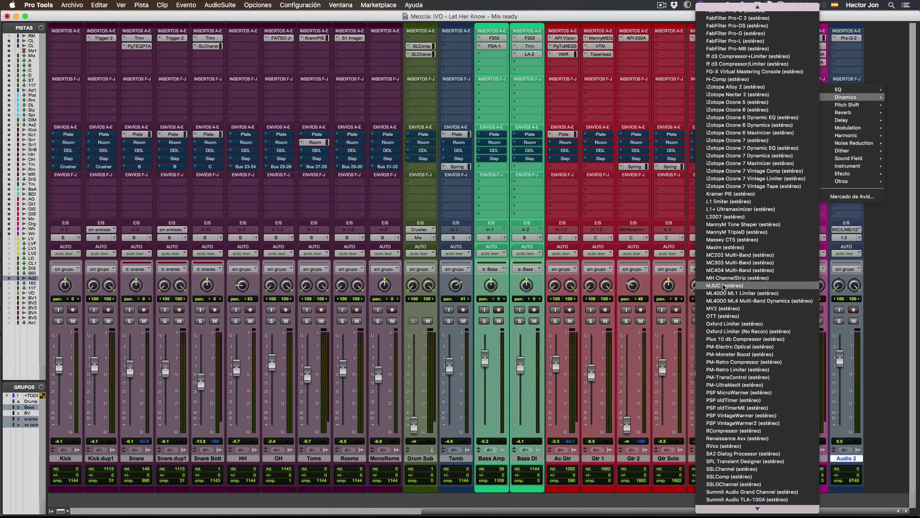
scroll(725, 287, down, 1)
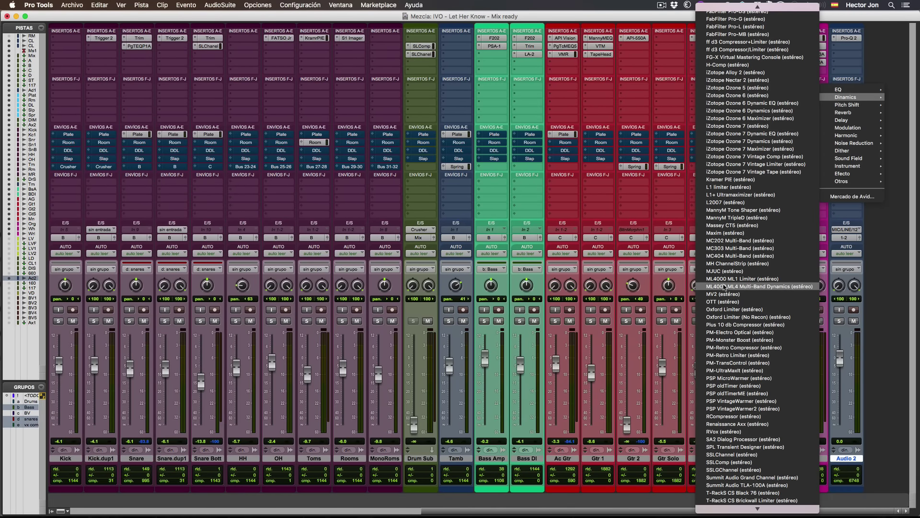
click(733, 416)
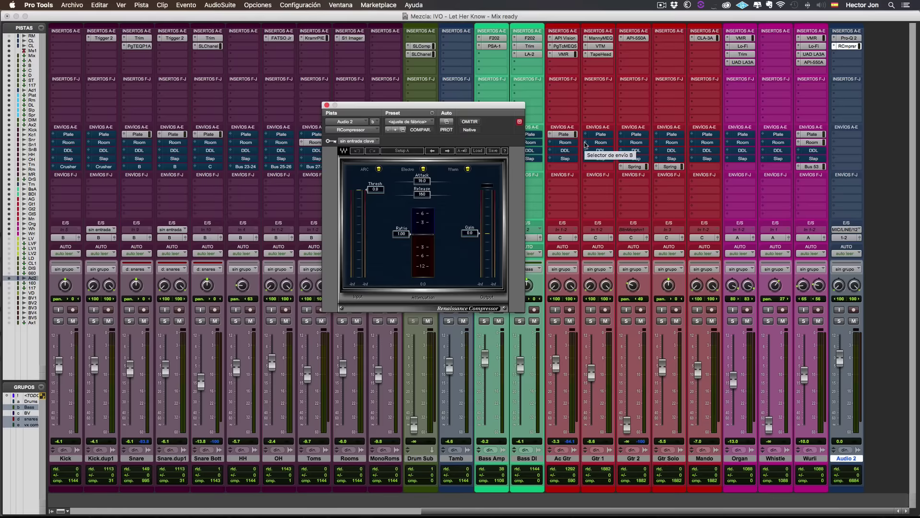
- Switch the compressor to Manual and Opto modes and set its ratio to 4.52
click(468, 169)
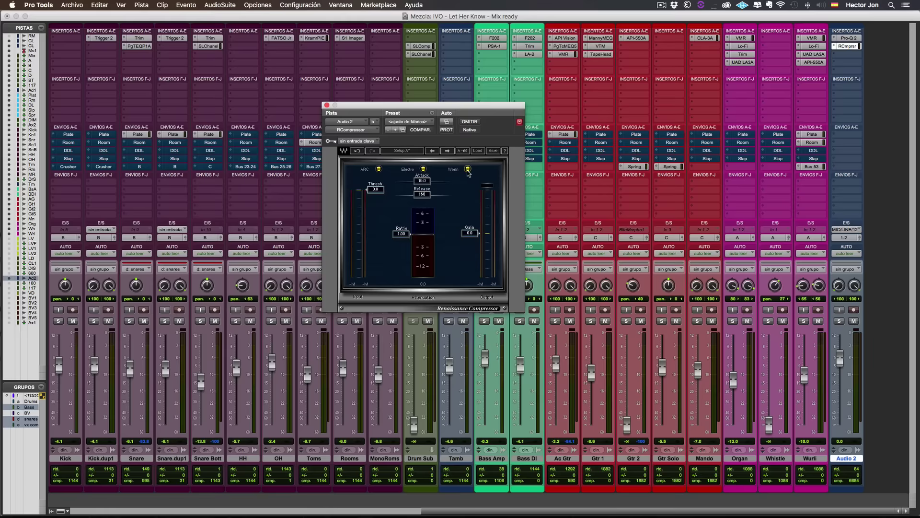
click(423, 169)
click(378, 168)
drag(402, 235, 404, 253)
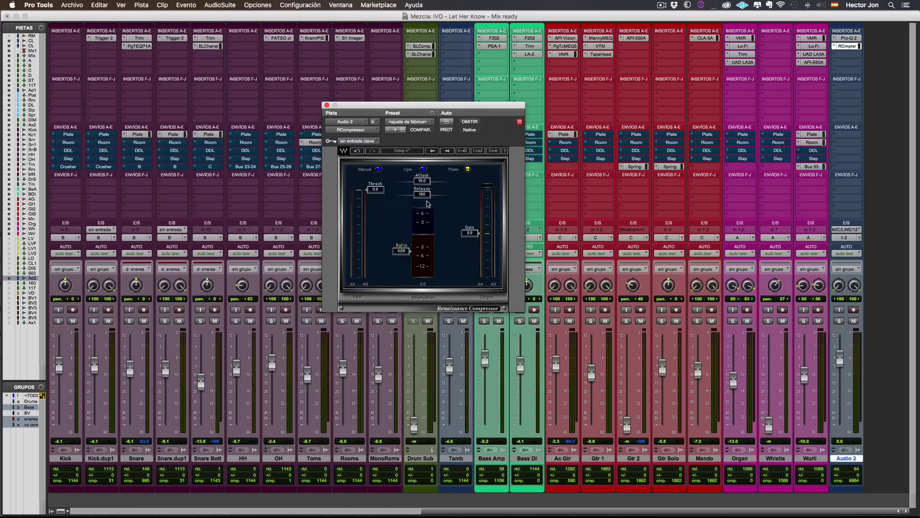
drag(407, 250, 405, 250)
- Set the compressor's attack to 500 and release to 5000, lower the threshold, and close its window
drag(424, 181, 444, 194)
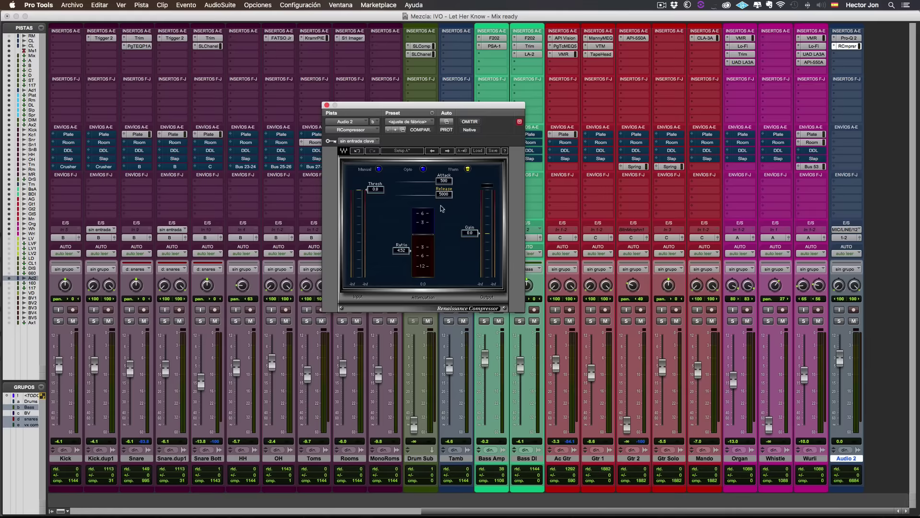
drag(382, 194, 381, 207)
click(327, 106)
- Insert the stereo Doubler2 pitch shift plug-in in the third insert slot of the Audio 2 track
click(842, 56)
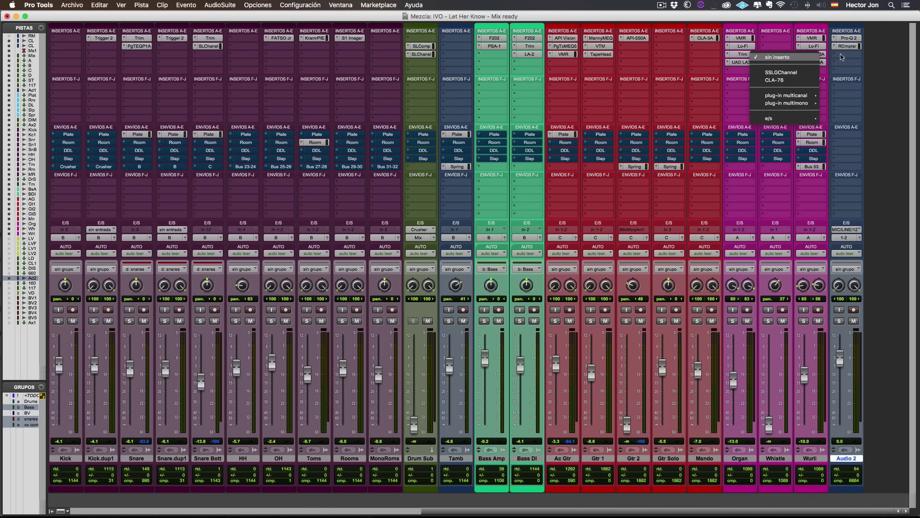
mouse_move(799, 95)
mouse_move(870, 115)
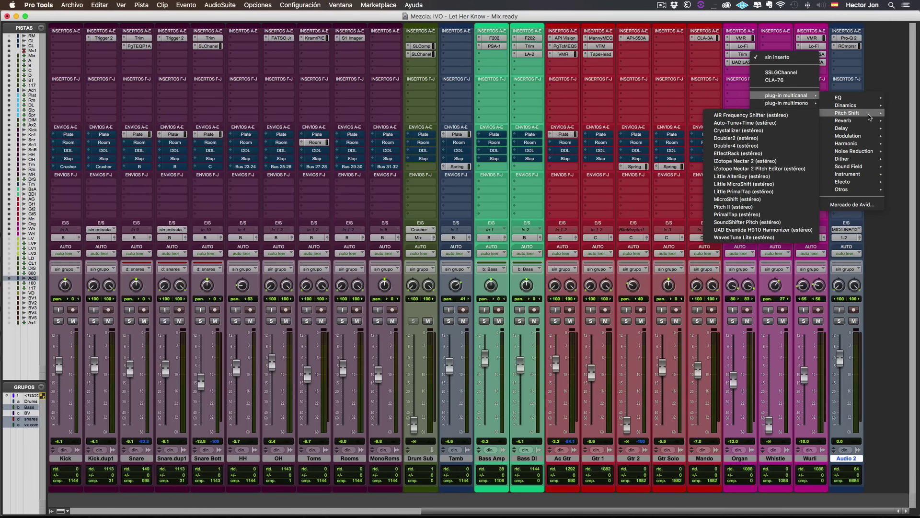
click(758, 139)
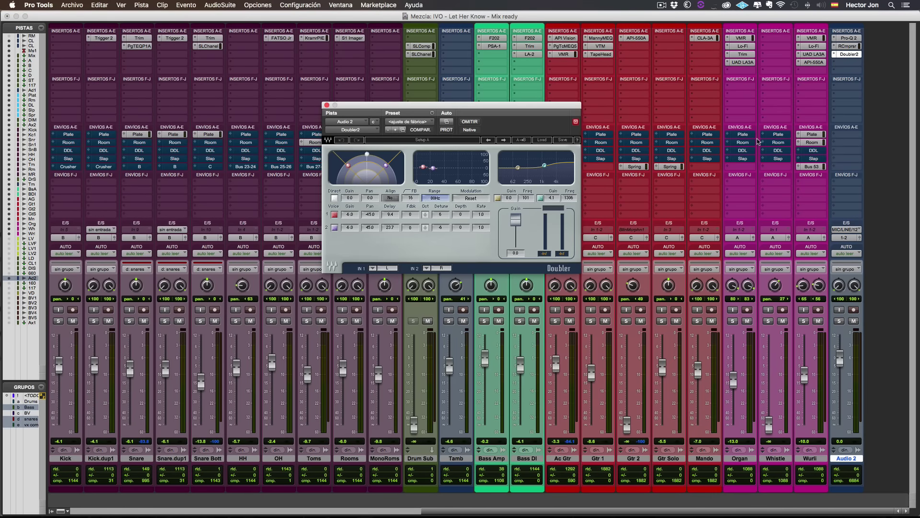
- Load the HJ Dblr Start preset in the Doubler2 plug-in
click(408, 121)
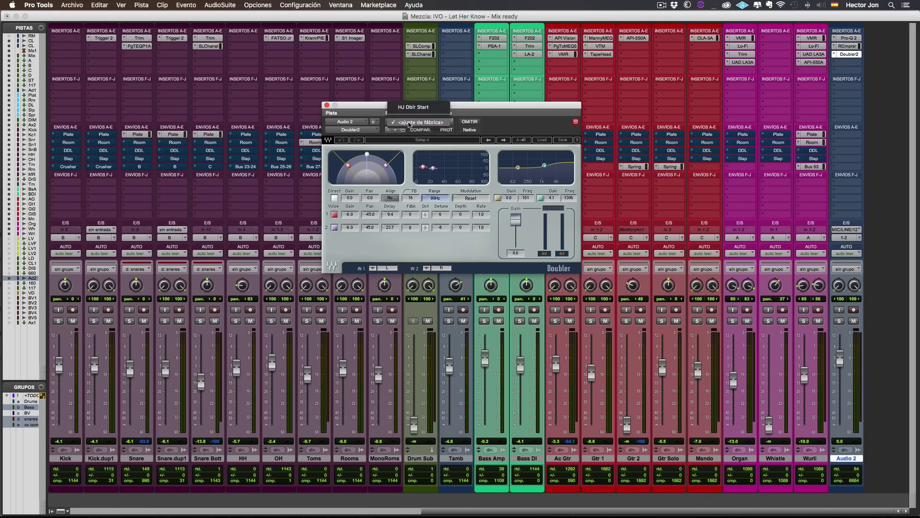
click(471, 110)
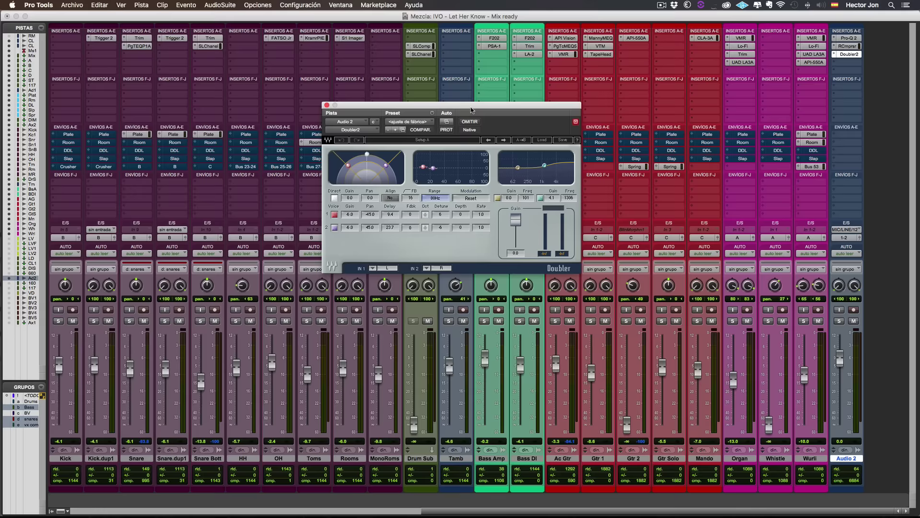
click(427, 123)
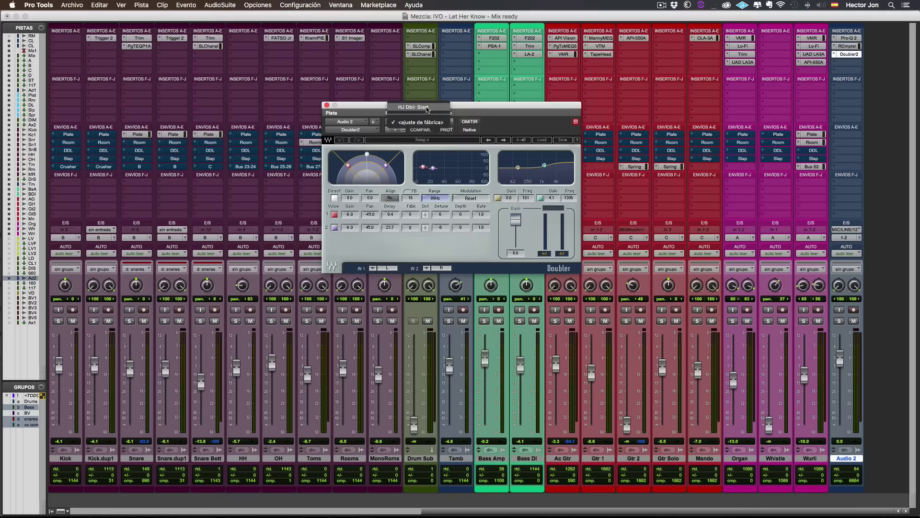
click(426, 109)
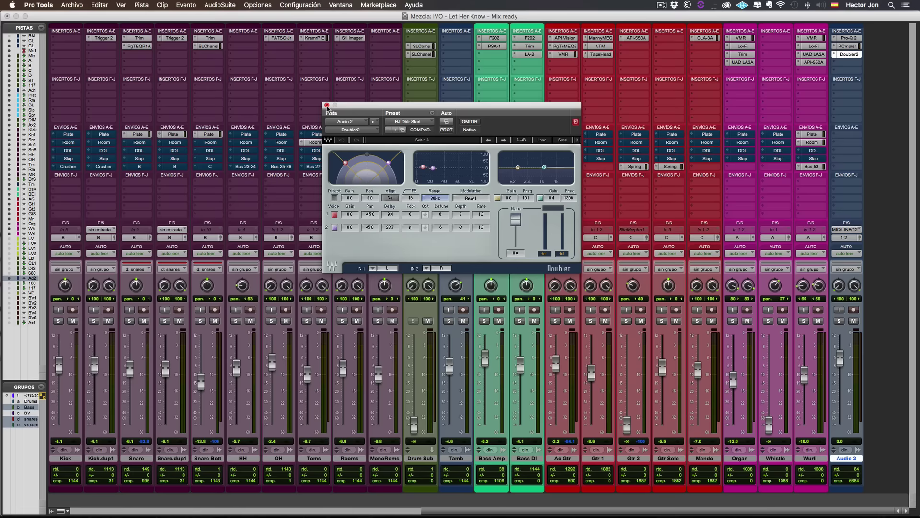
- Close the Doubler2 window and insert the multichannel stereo Altiverb 7 reverb in insert slot D of the Audio 2 track
click(326, 105)
click(766, 62)
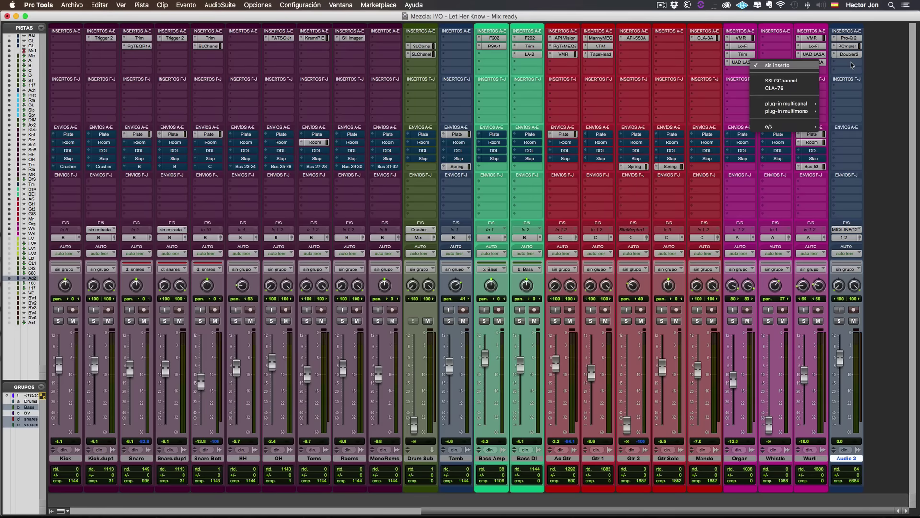
mouse_move(770, 105)
mouse_move(867, 132)
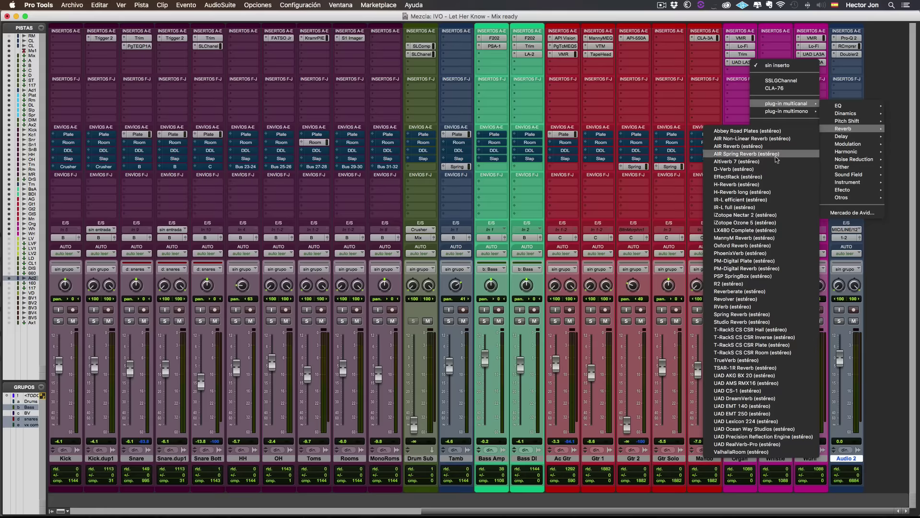
click(771, 163)
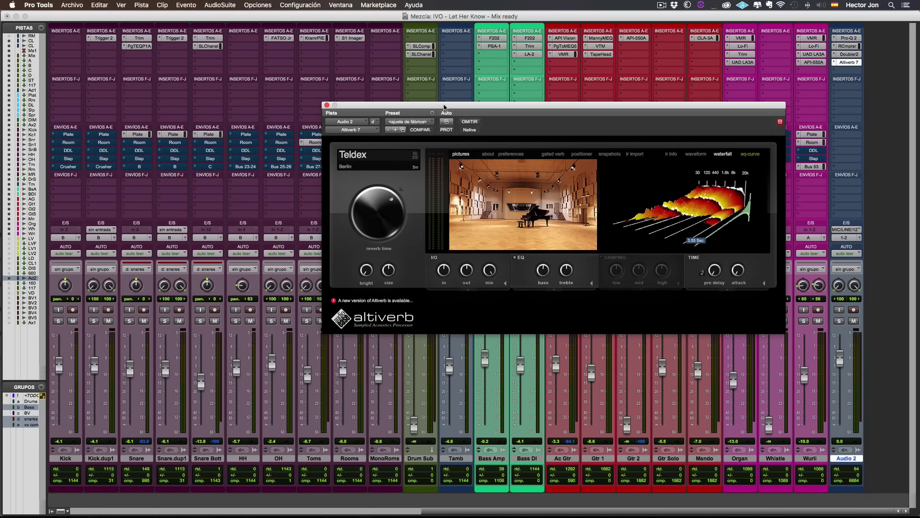
drag(444, 108, 359, 104)
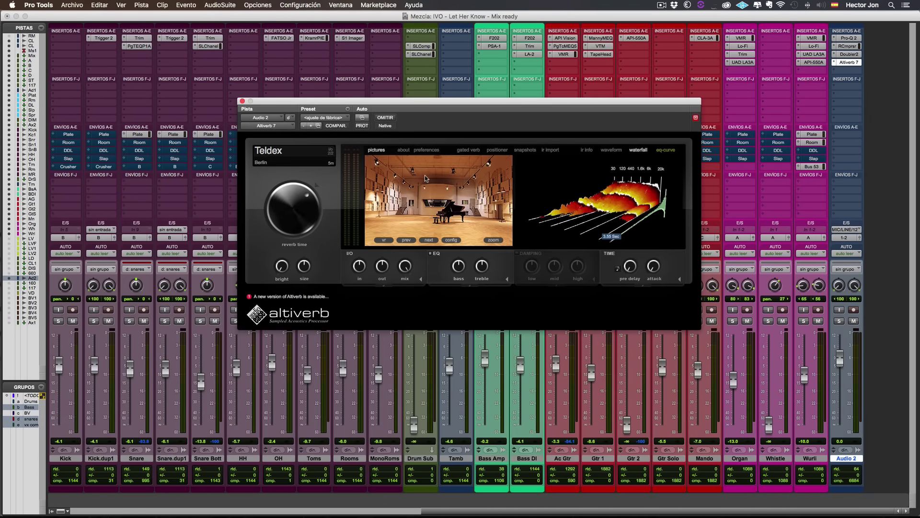
- Browse Altiverb's religious and plate, spring, digital impulse response categories without choosing one, and close the plug-in
click(295, 158)
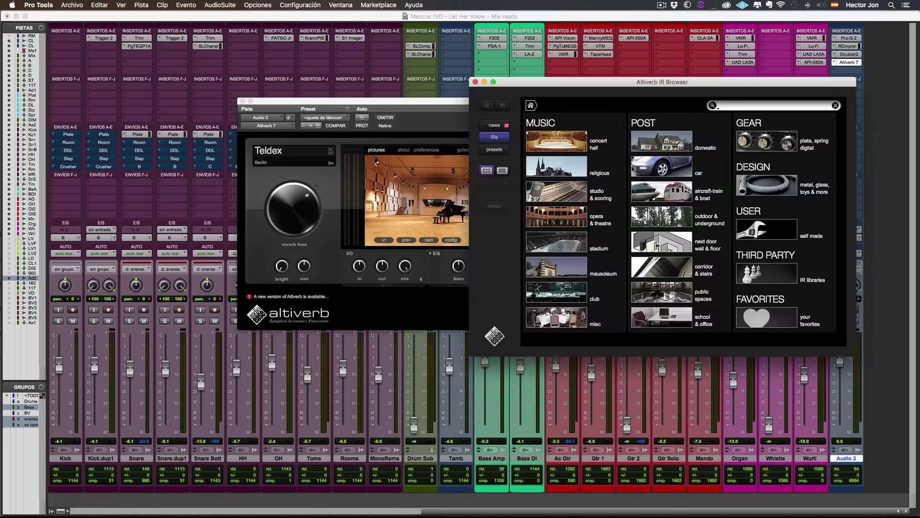
click(573, 166)
scroll(626, 158, down, 1)
scroll(626, 158, up, 1)
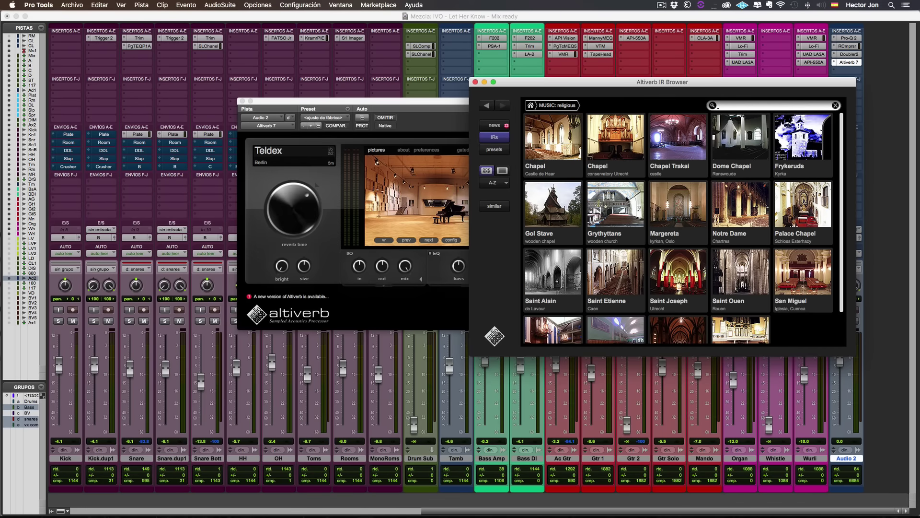
click(488, 110)
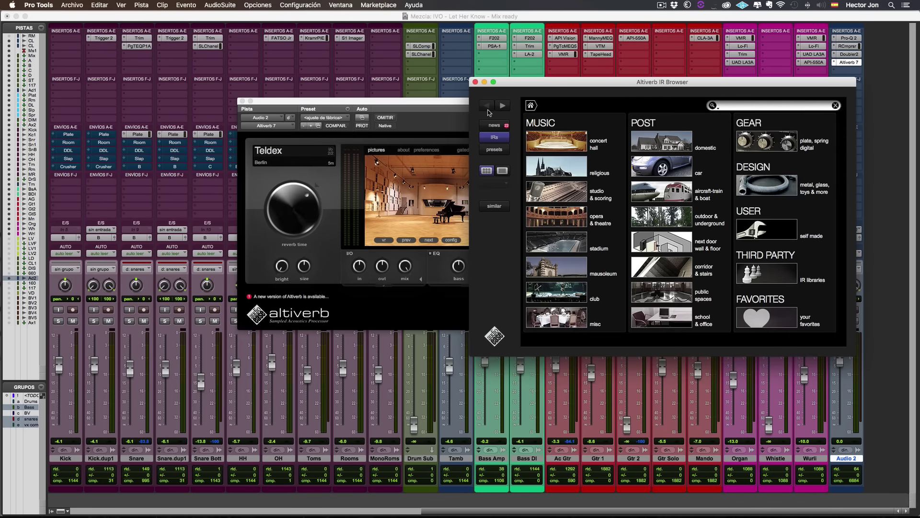
click(487, 110)
click(485, 110)
click(767, 146)
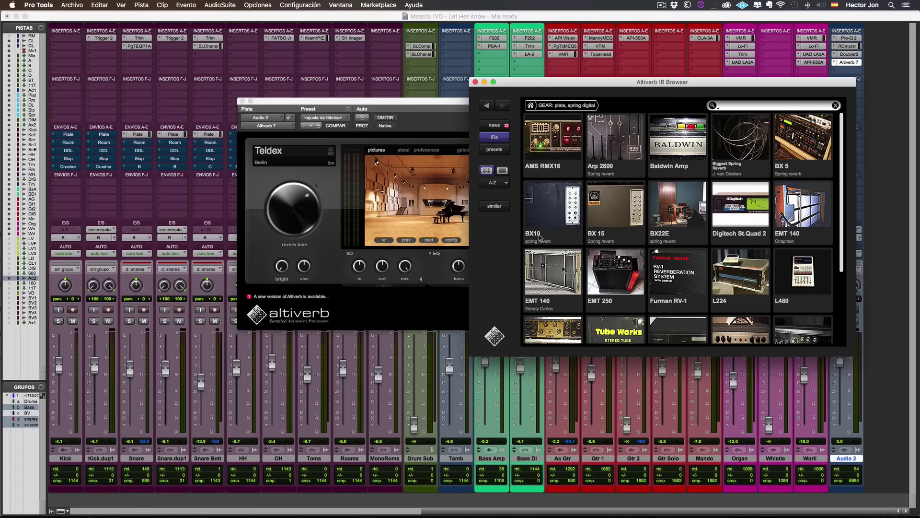
click(488, 106)
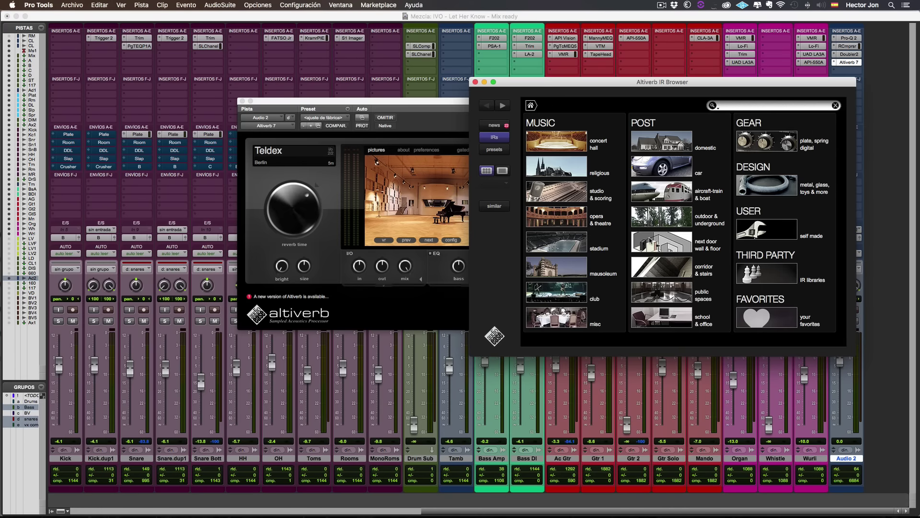
click(475, 82)
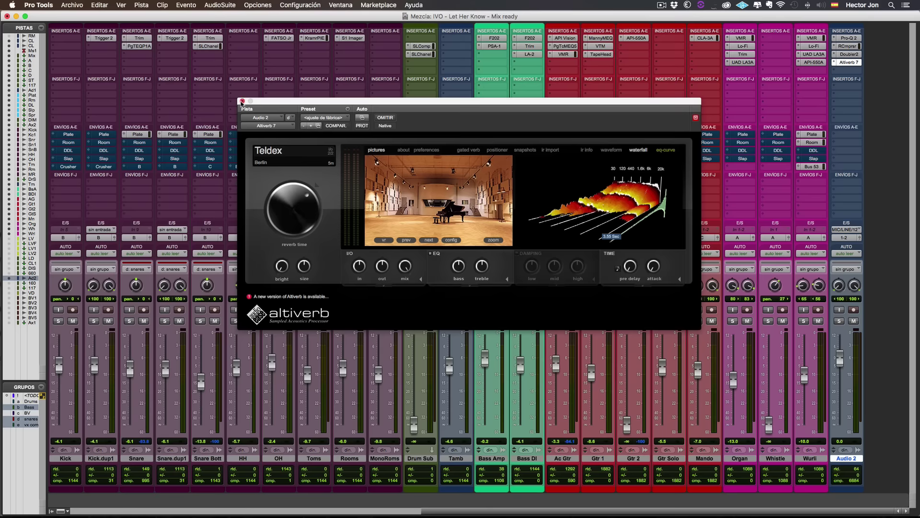
click(242, 102)
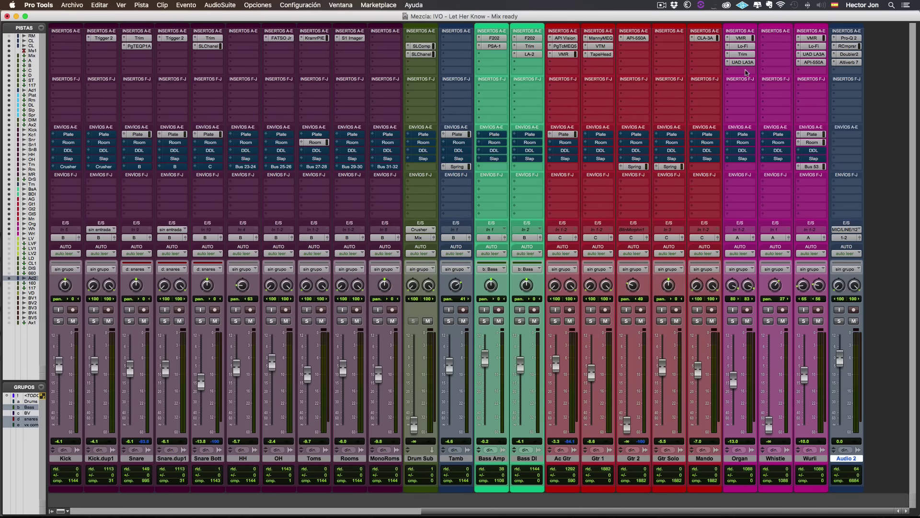
- Insert the multichannel stereo EchoBoy delay in insert slot E of the Audio 2 track
click(846, 81)
mouse_move(812, 112)
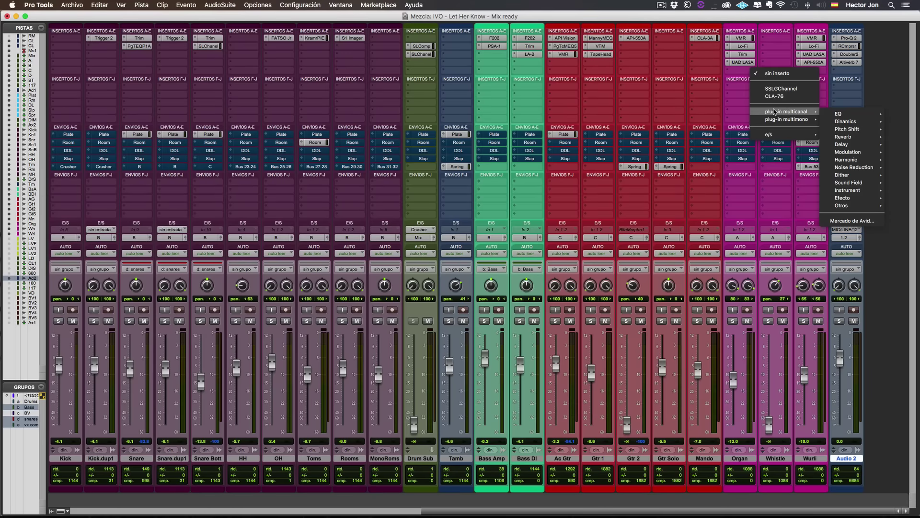
mouse_move(851, 144)
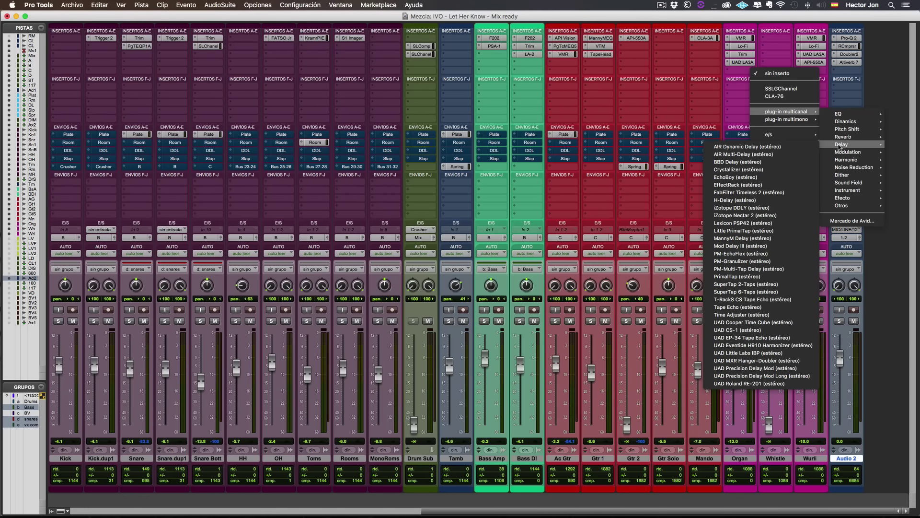
click(765, 177)
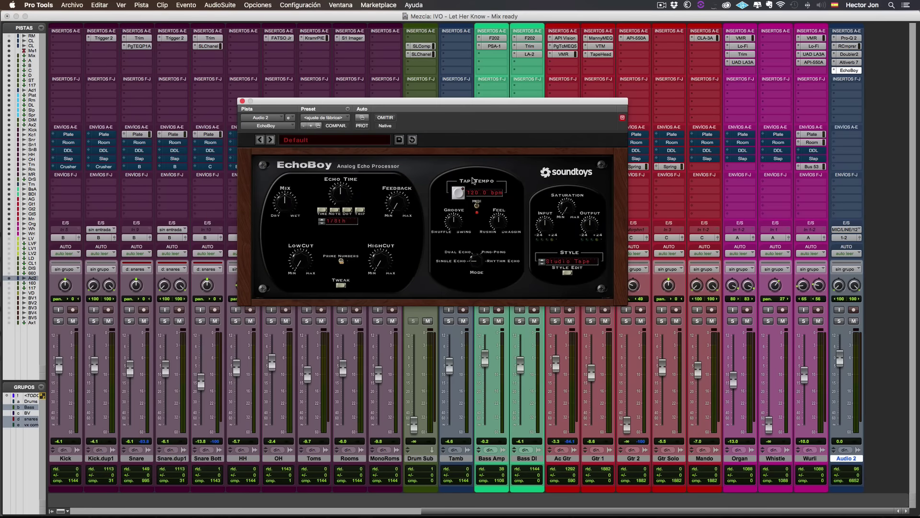
- Check EchoBoy's list of echo styles, adjust its LowCut, and close its window
mouse_move(488, 273)
mouse_down()
mouse_move(487, 244)
mouse_move(491, 263)
mouse_move(476, 280)
mouse_up()
click(586, 261)
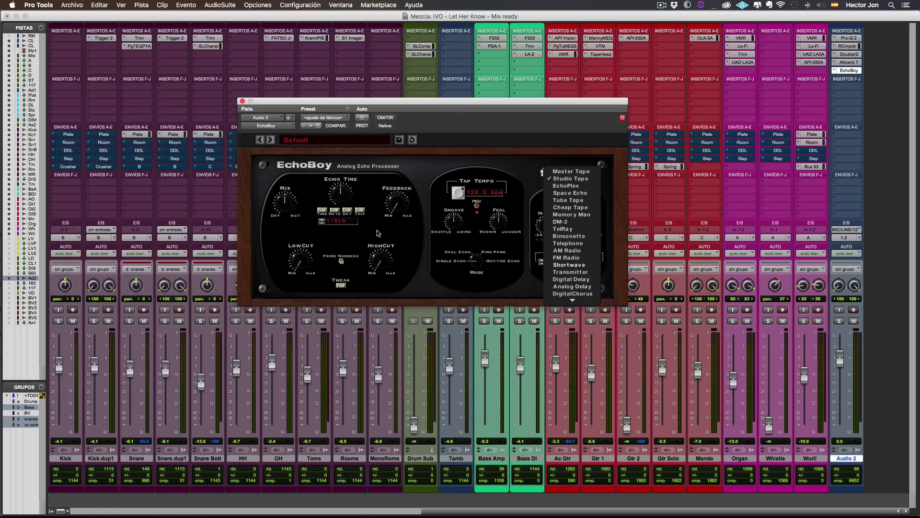
click(312, 257)
drag(312, 257, 304, 241)
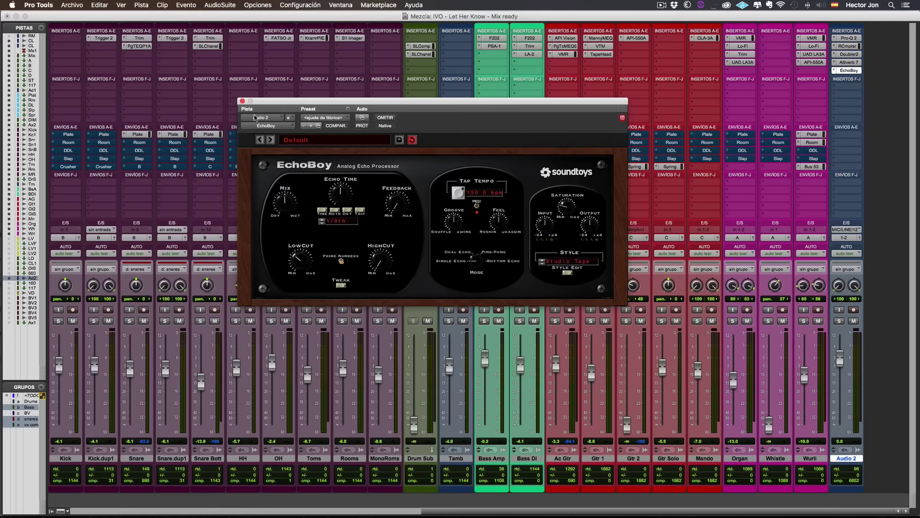
click(242, 101)
- Insert the multichannel stereo MondoMod modulation plug-in in insert slot F of the Audio 2 track
click(841, 87)
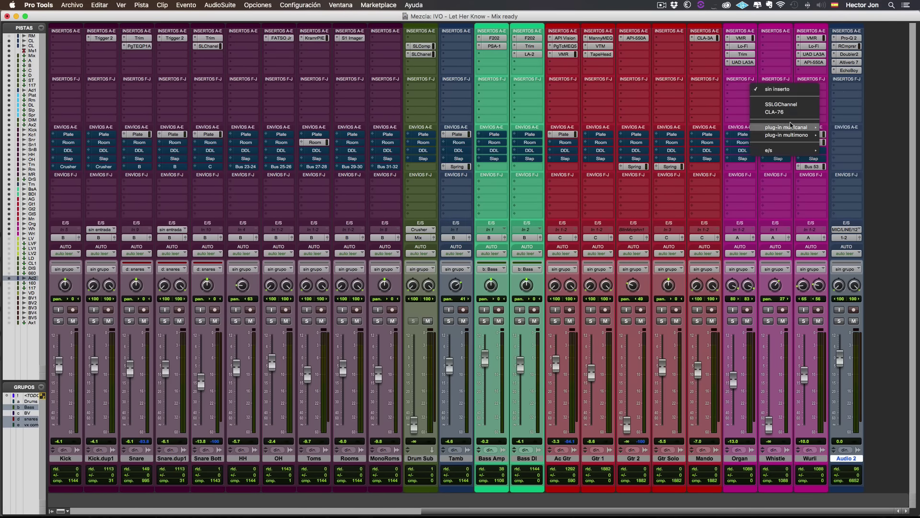
mouse_move(810, 127)
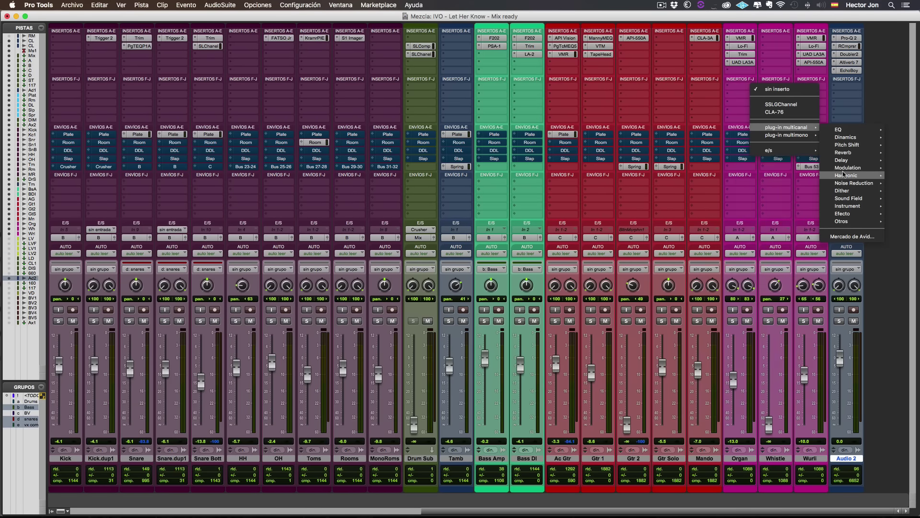
mouse_move(847, 169)
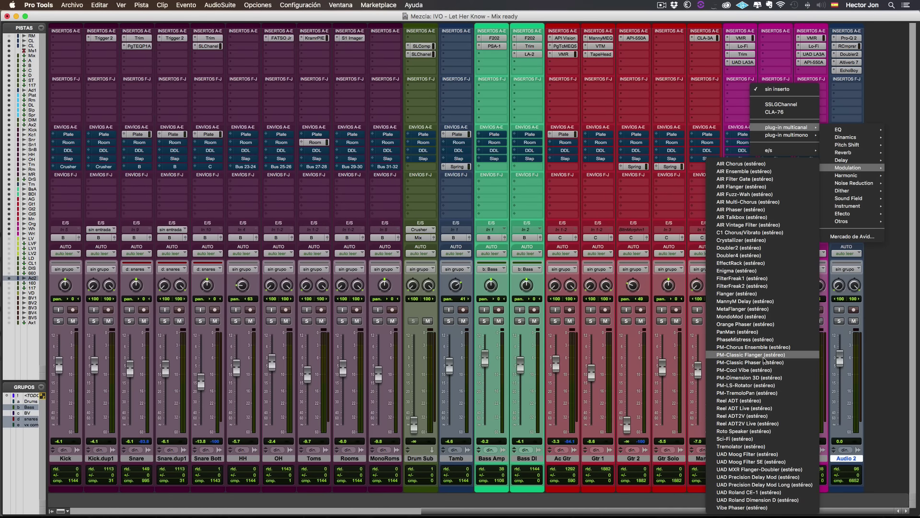
click(764, 317)
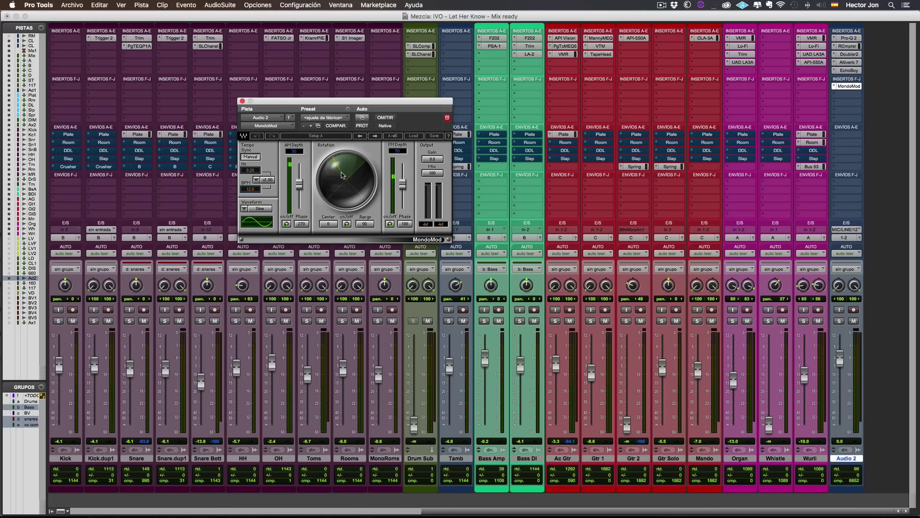
- Try MondoMod's Stereoette factory preset, load the Whereisit preset instead, and close the window
click(418, 136)
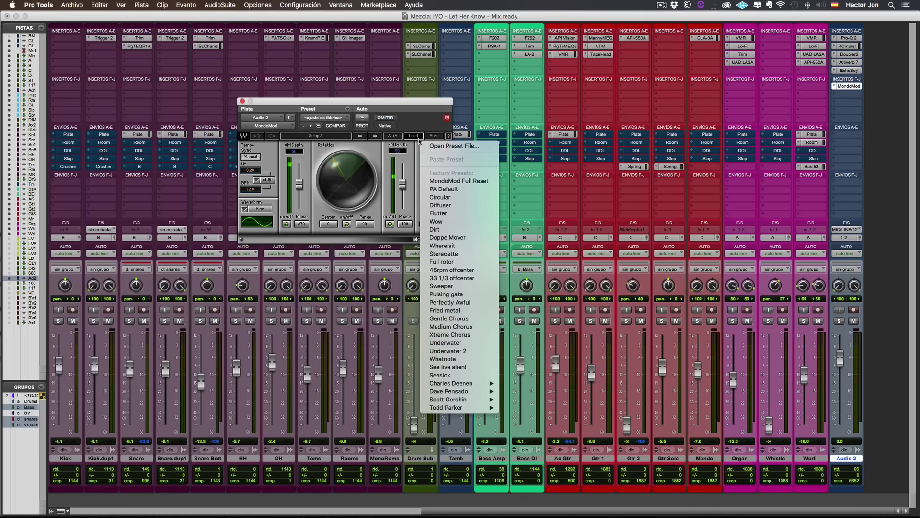
click(458, 254)
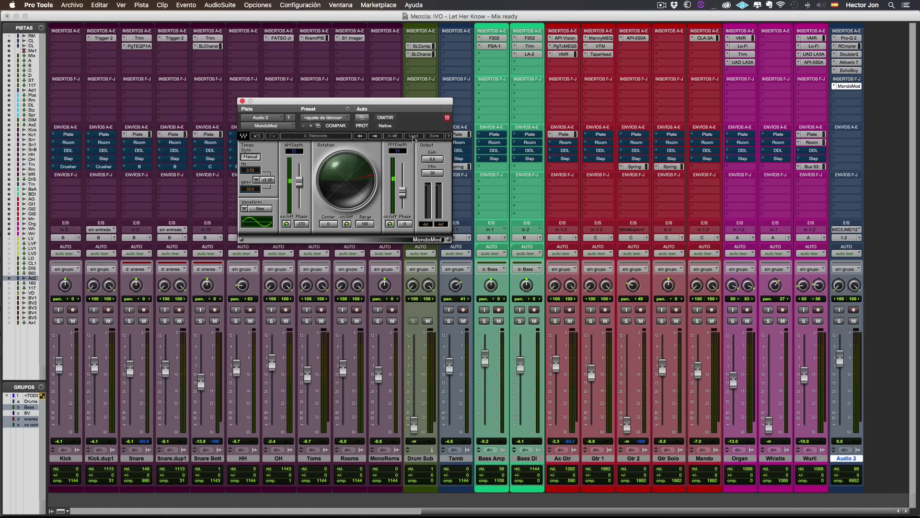
click(413, 136)
click(438, 245)
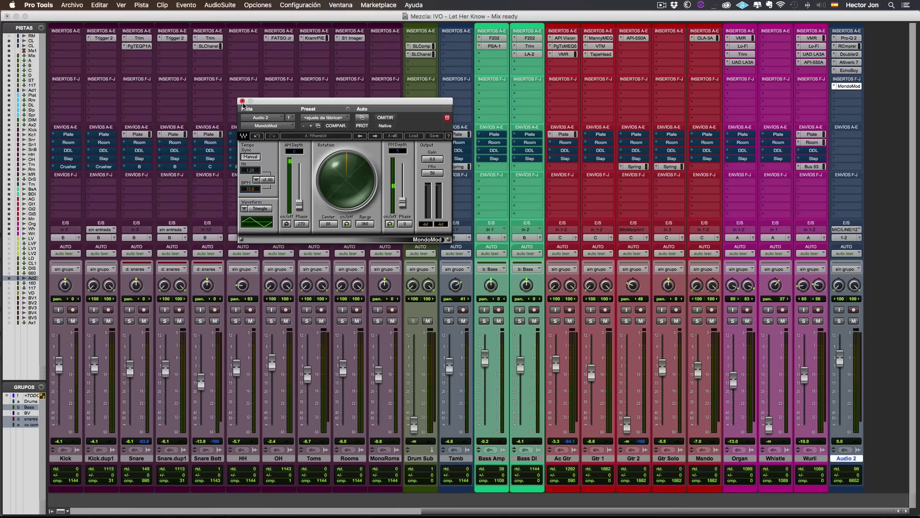
click(242, 102)
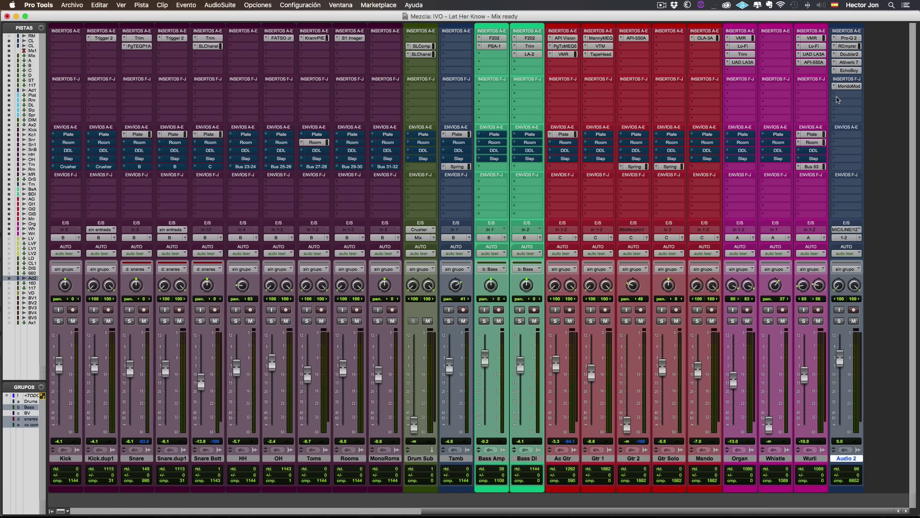
- Insert the multichannel stereo Decapitator harmonic plug-in in insert slot G of the Audio 2 track
click(840, 98)
mouse_move(799, 136)
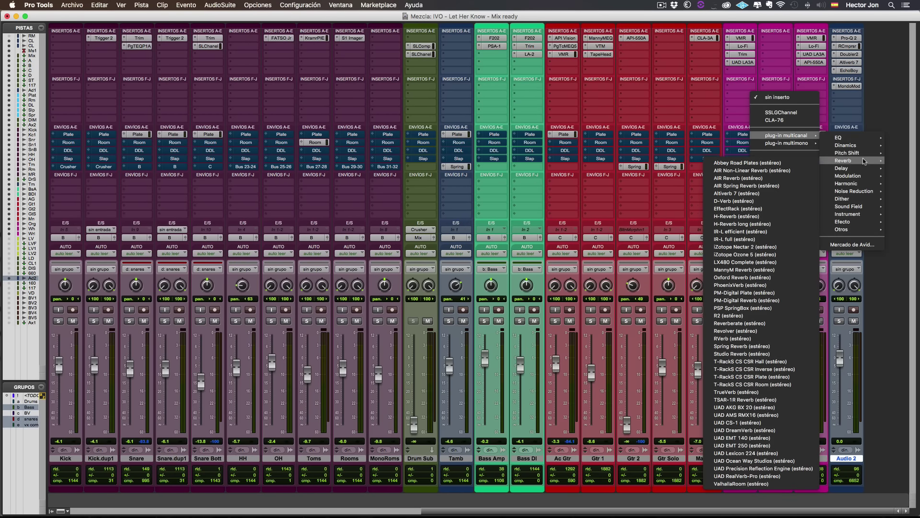
mouse_move(856, 185)
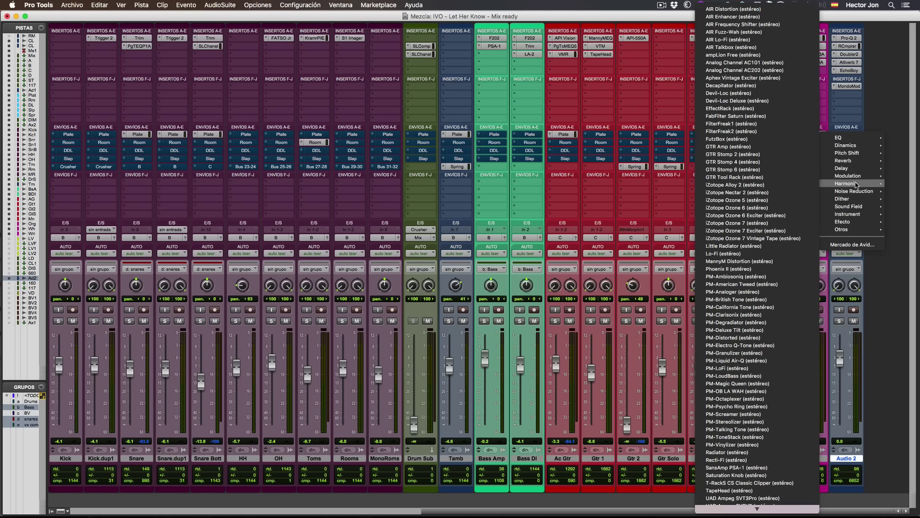
click(766, 87)
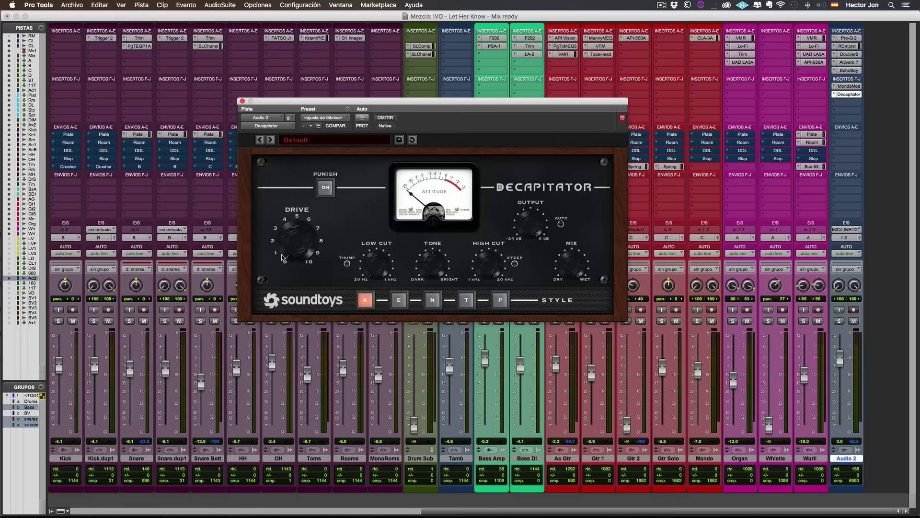
- Step through Decapitator's E, N, T and P styles, settle on style T, and close its window
drag(289, 234, 291, 226)
click(400, 302)
click(429, 302)
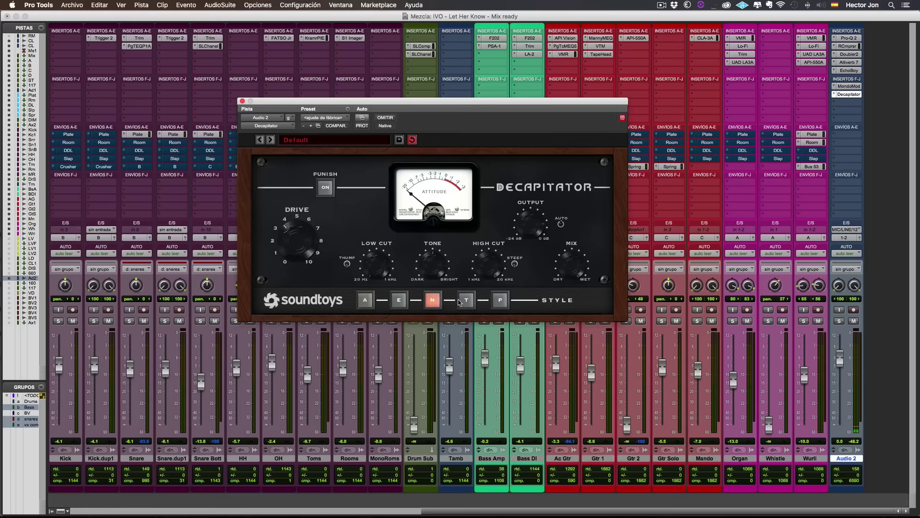
click(461, 302)
click(504, 302)
click(467, 301)
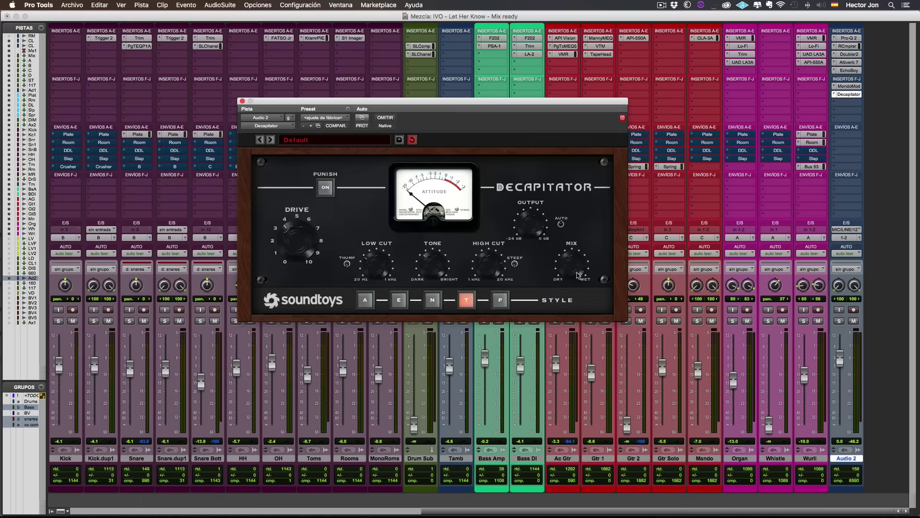
click(243, 101)
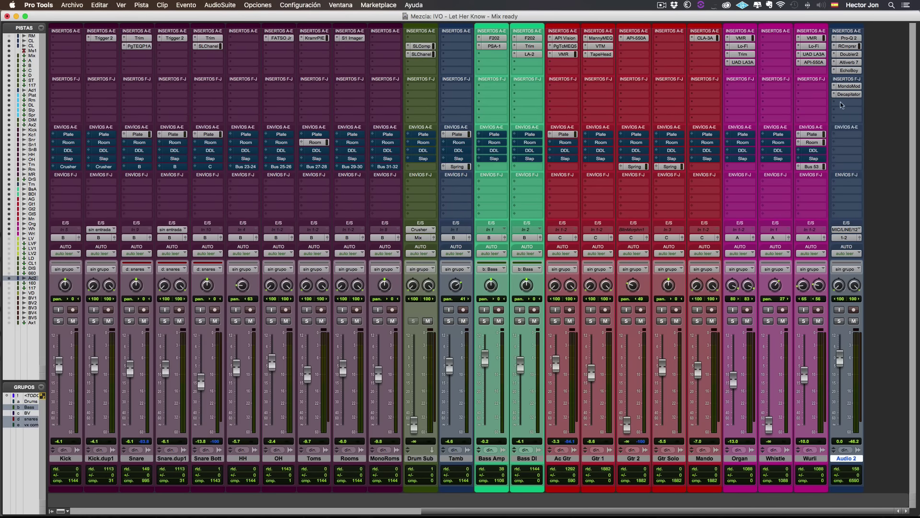
- Insert the multichannel stereo iZotope RX 4 Denoiser noise reduction plug-in in insert slot H of the Audio 2 track and close its window
click(846, 103)
mouse_move(819, 143)
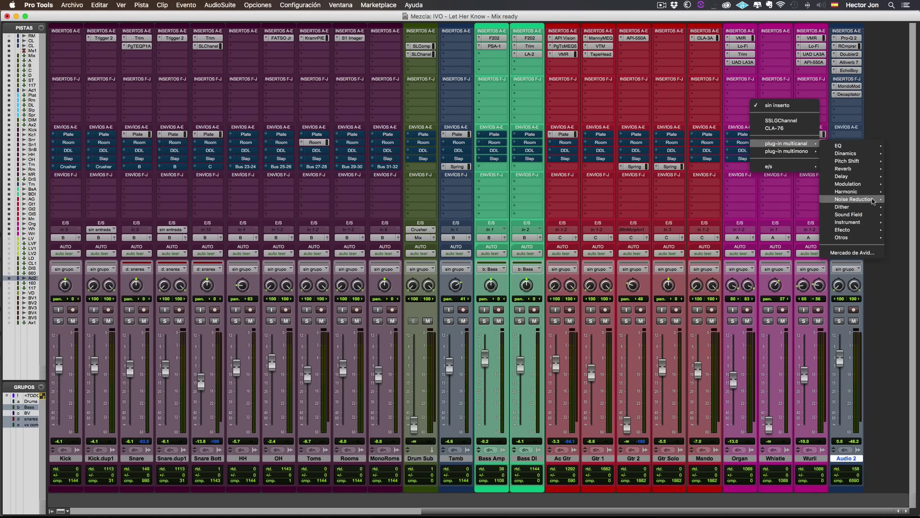
mouse_move(873, 202)
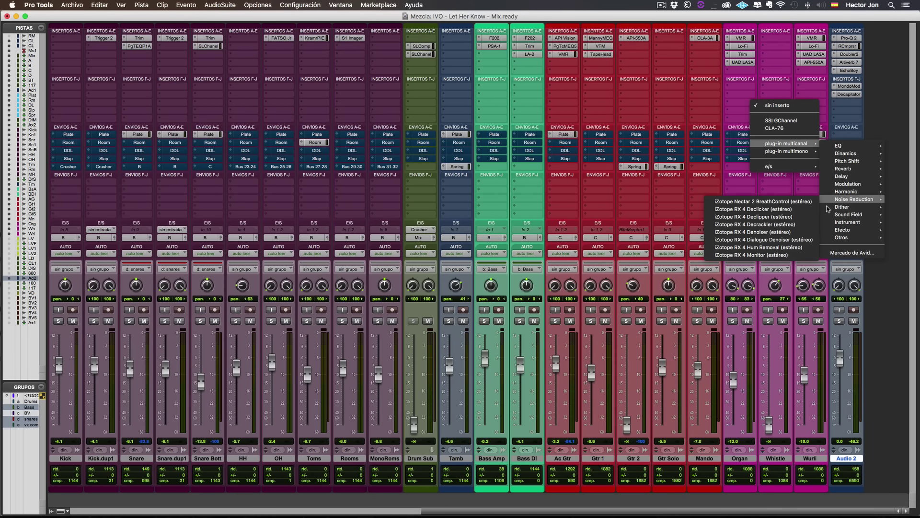
click(794, 231)
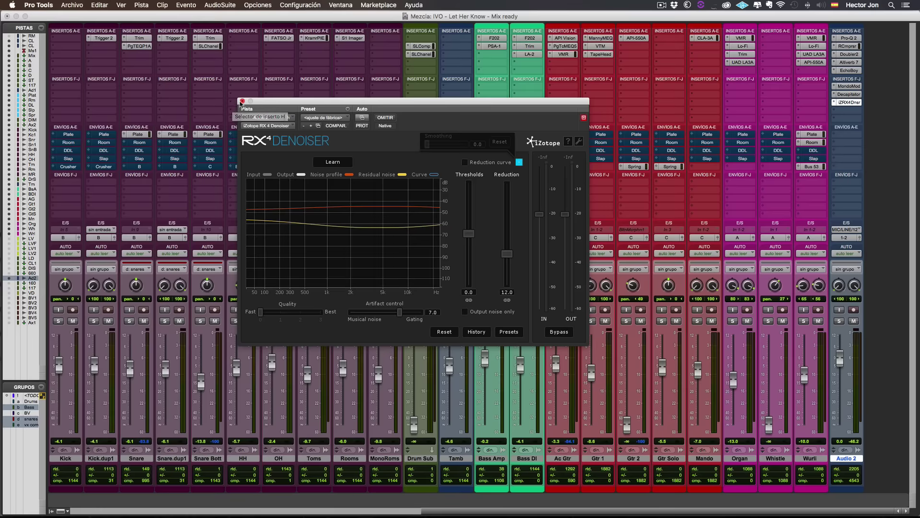
click(242, 101)
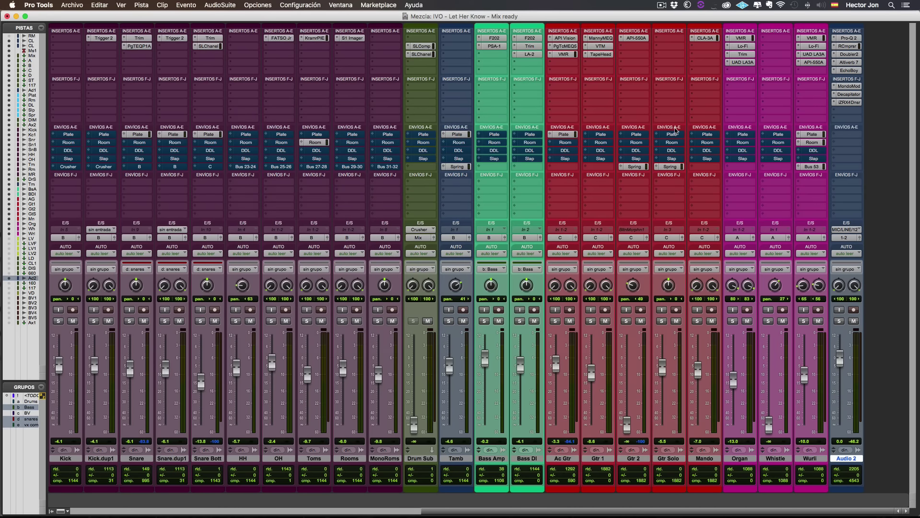
- Insert the multichannel stereo S1 Imager sound field plug-in in insert slot I of Audio 2, widen it to about 1.26 and close its window
click(839, 112)
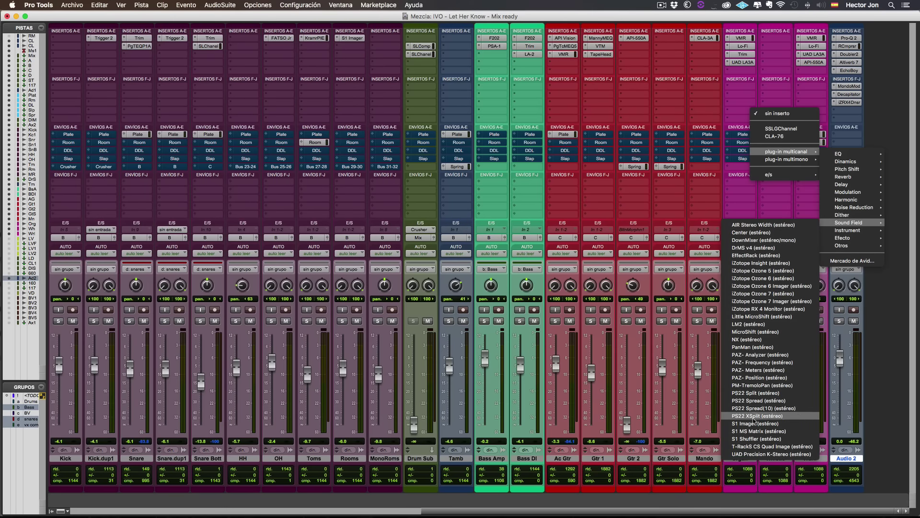
click(756, 424)
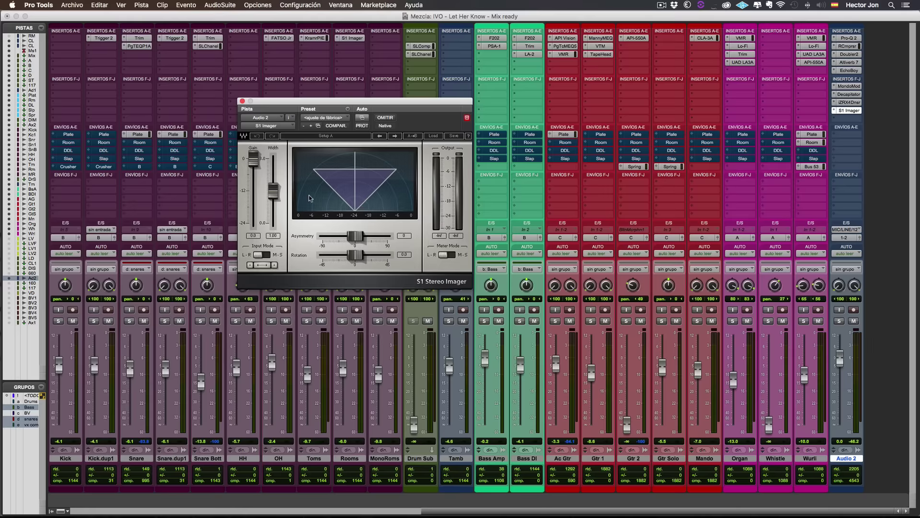
drag(274, 194, 273, 186)
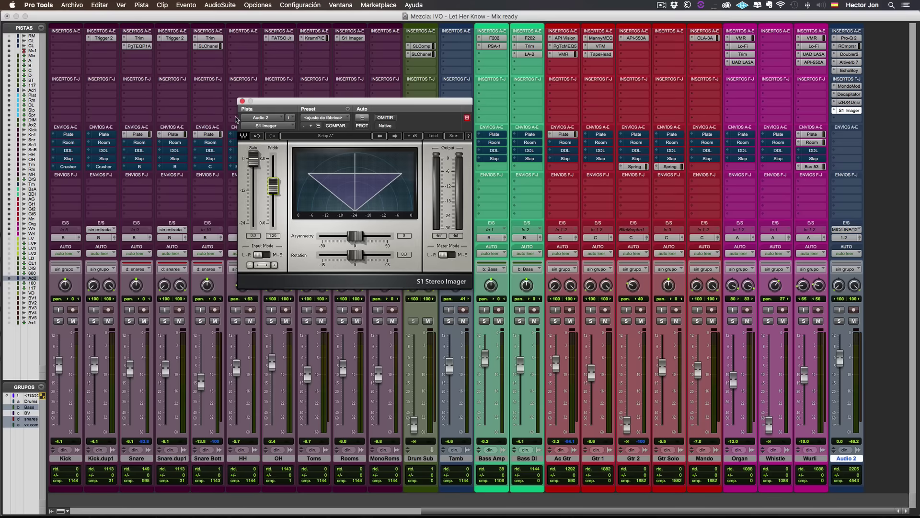
click(242, 101)
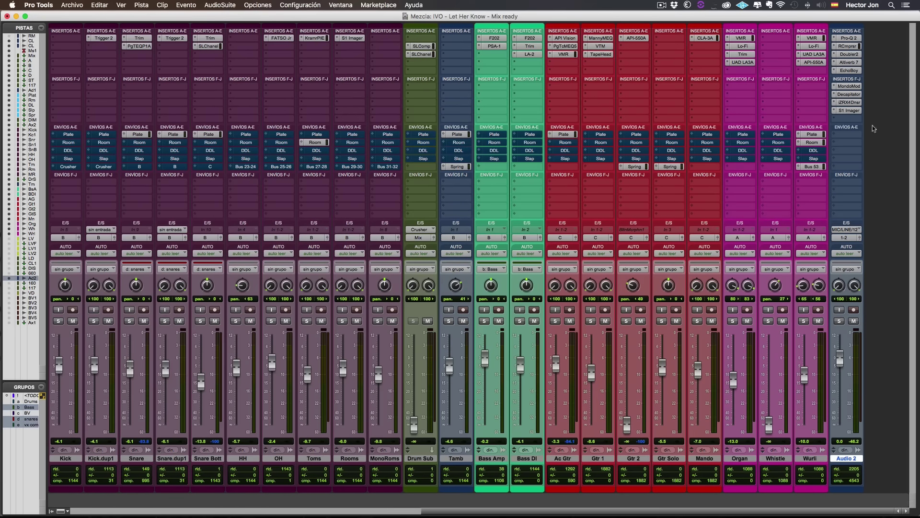
- Insert the multichannel stereo Kontakt 5-AAX instrument plug-in in insert slot J of the Audio 2 track
click(861, 120)
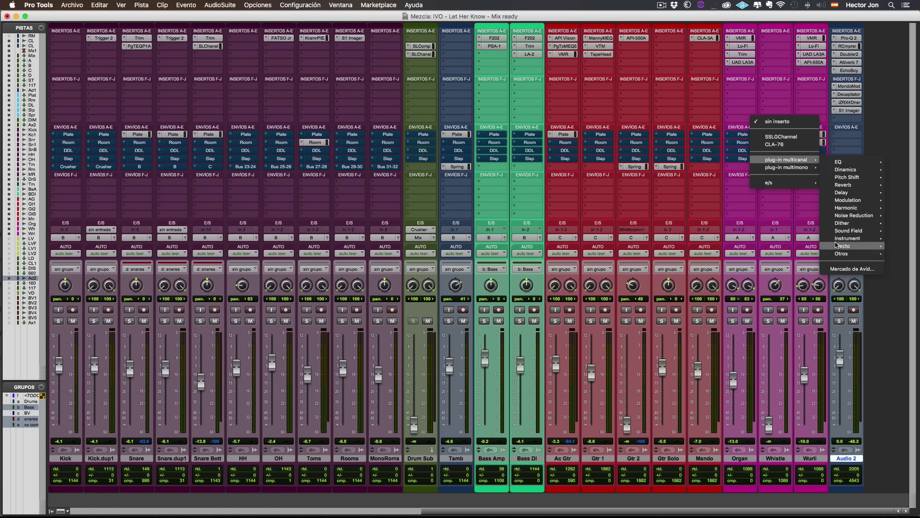
mouse_move(845, 238)
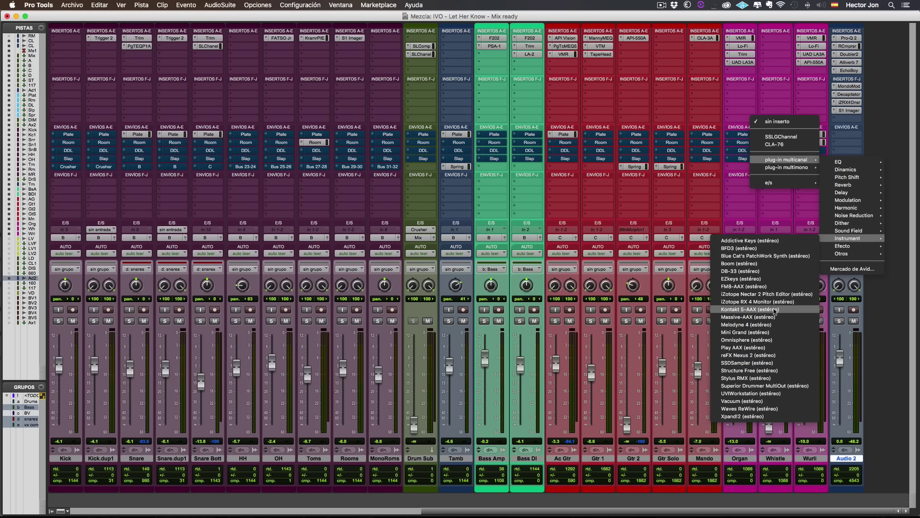
click(771, 310)
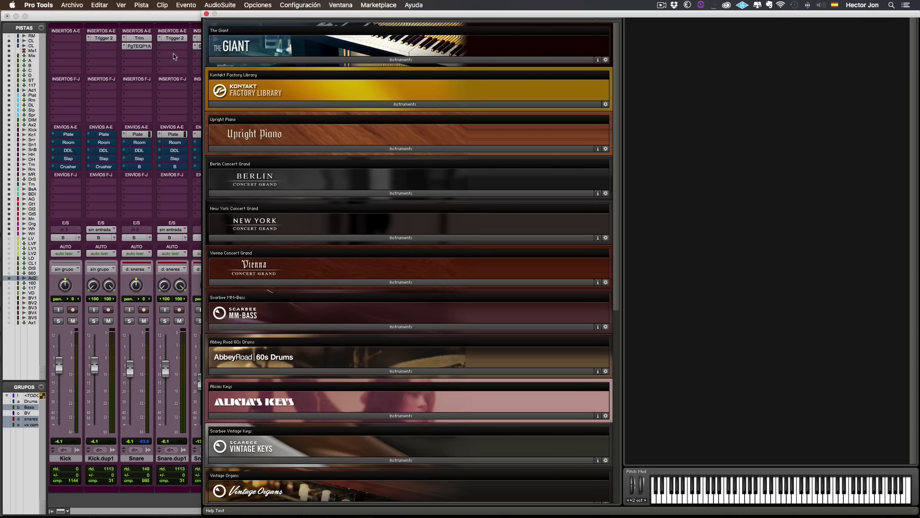
- Browse the instrument libraries in Kontakt 5 and close its window
scroll(290, 112, down, 7)
scroll(310, 88, up, 7)
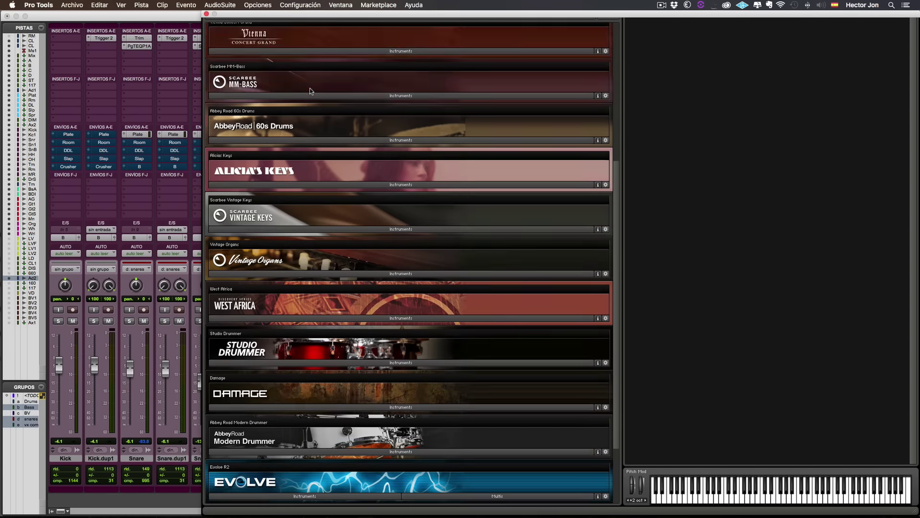
scroll(309, 88, down, 6)
scroll(309, 88, up, 6)
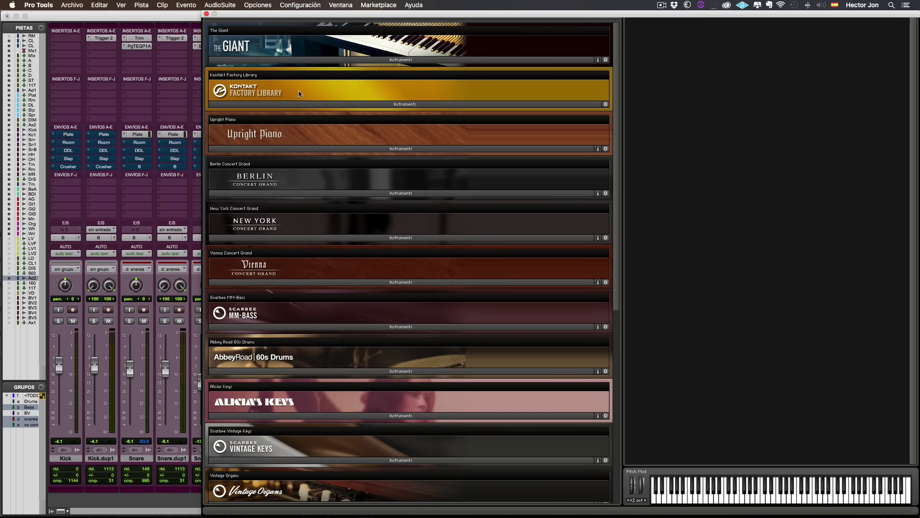
click(206, 15)
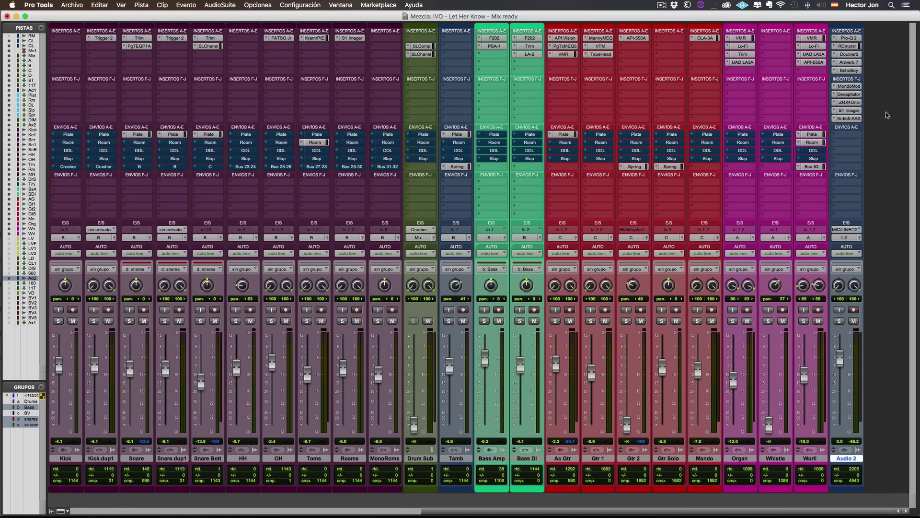
- Replace Kontakt 5 in insert slot J of Audio 2 with the multichannel stereo PanMan effect plug-in and close its window
click(834, 119)
mouse_move(806, 122)
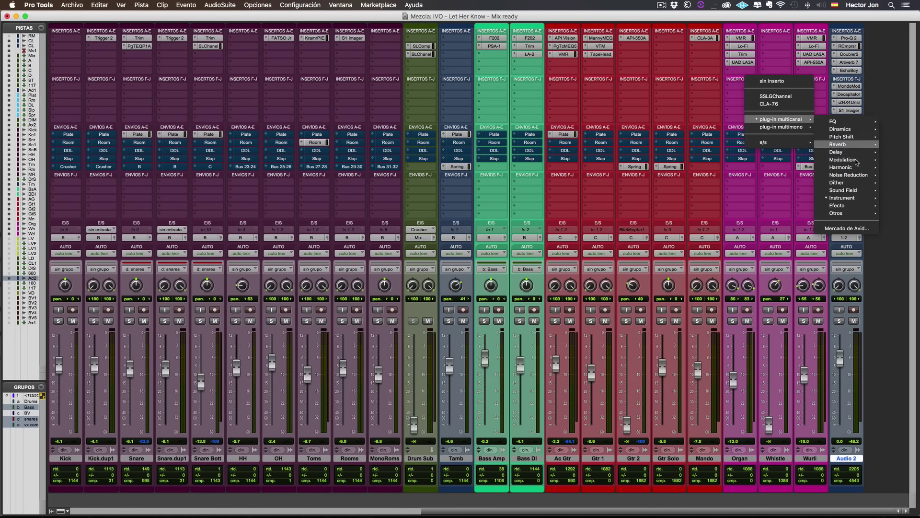
mouse_move(845, 206)
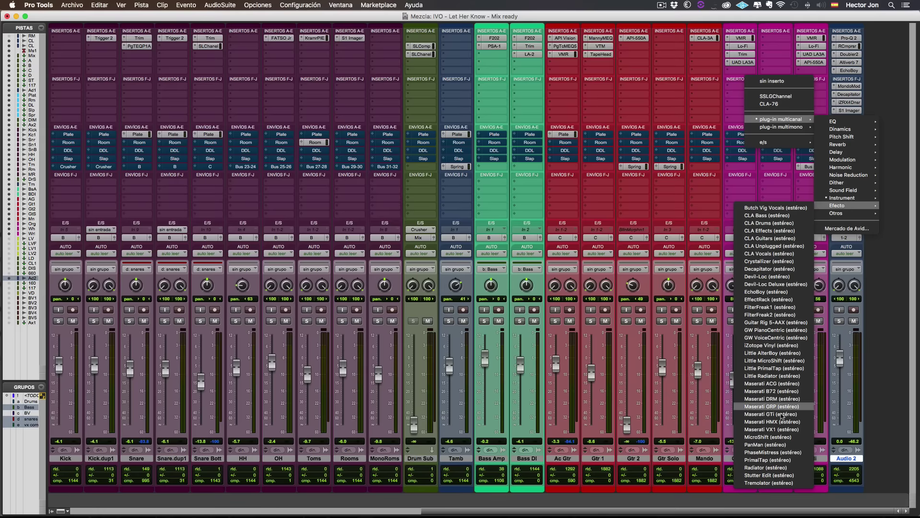
click(771, 446)
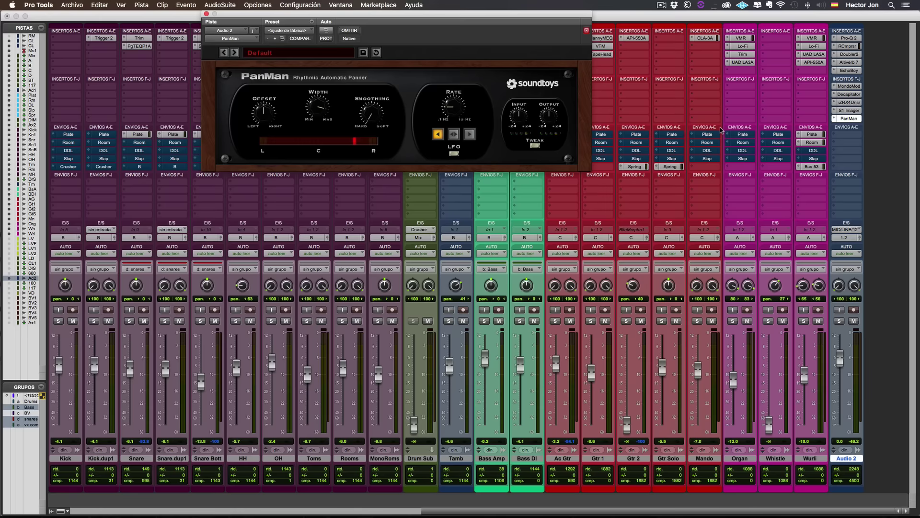
drag(428, 20, 440, 44)
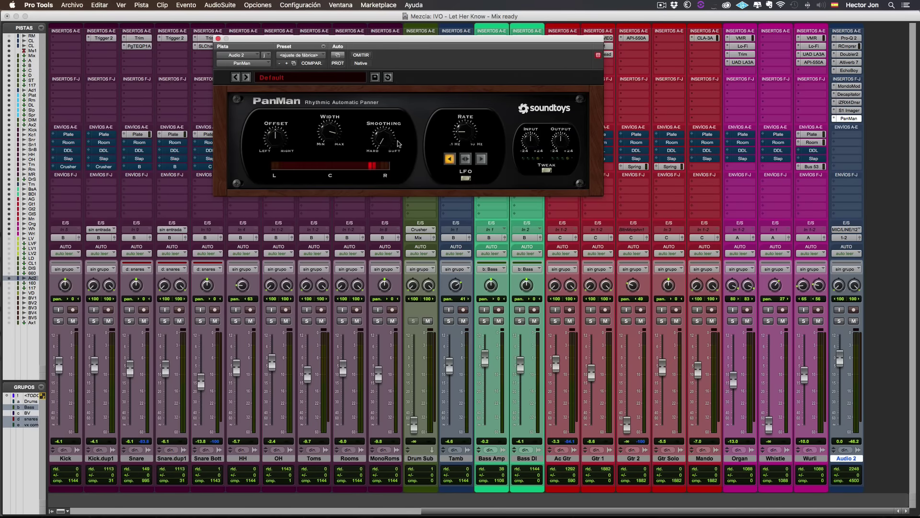
click(389, 78)
click(219, 38)
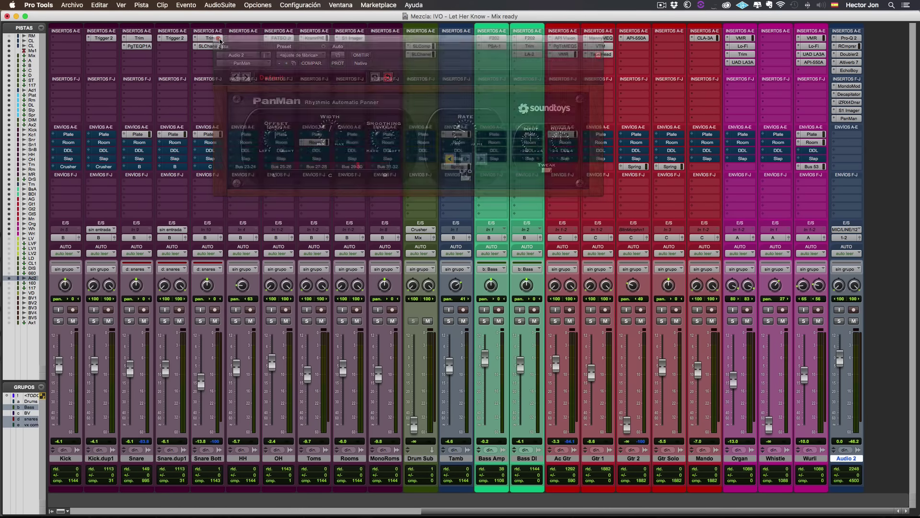
- Replace PanMan in insert slot J of Audio 2 with the multichannel stereo Lurssen Mastering Console plug-in from the Otros category
click(833, 119)
mouse_move(801, 122)
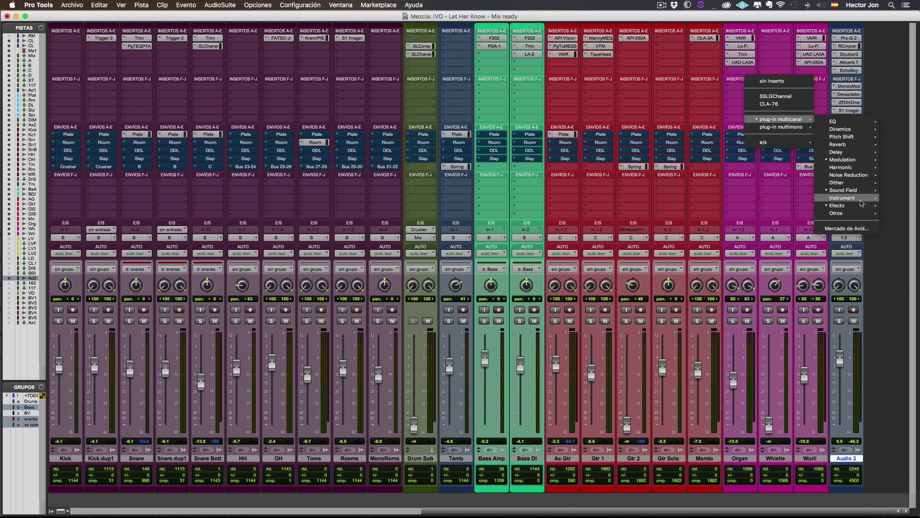
mouse_move(858, 211)
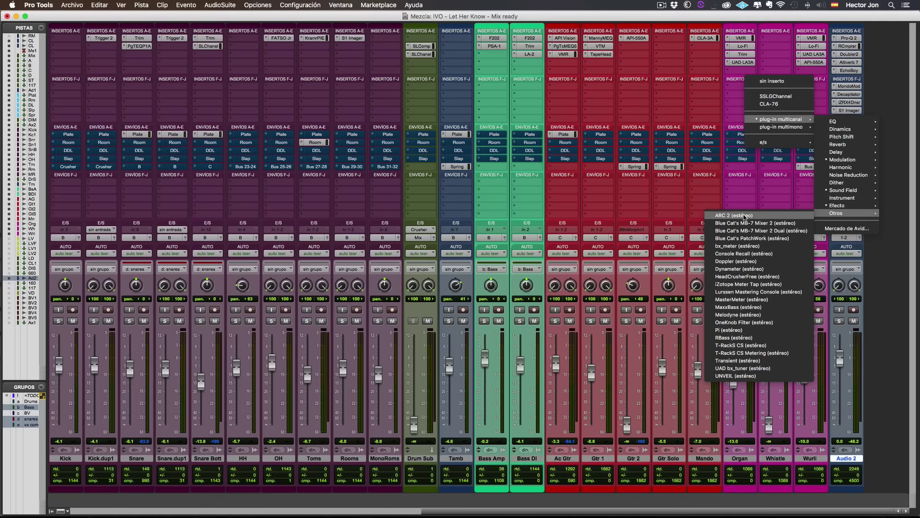
click(744, 292)
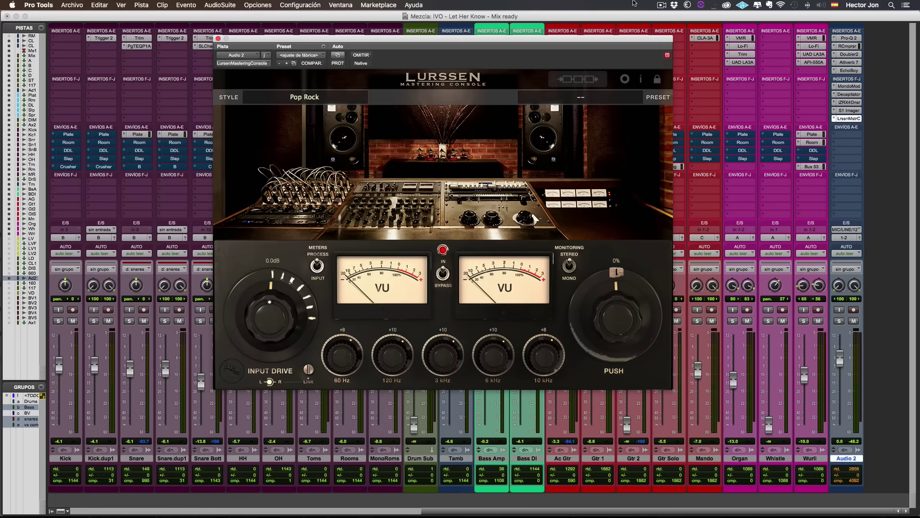
- View the available mastering styles of the Lurssen Mastering Console, keep Pop Rock, and close the plug-in window
click(314, 98)
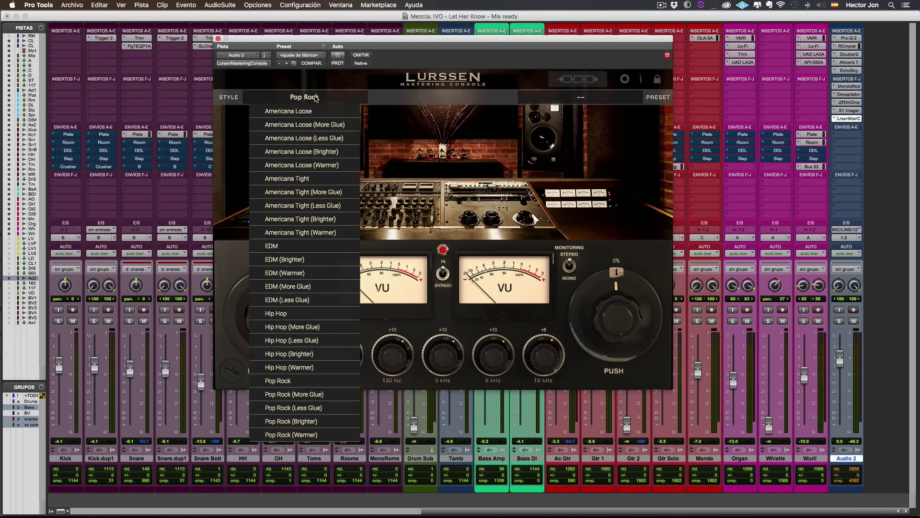
click(476, 44)
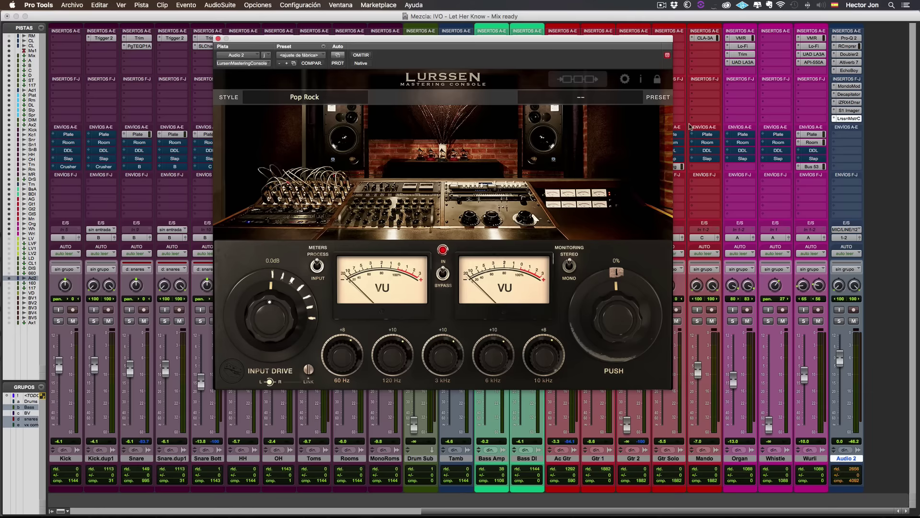
click(218, 38)
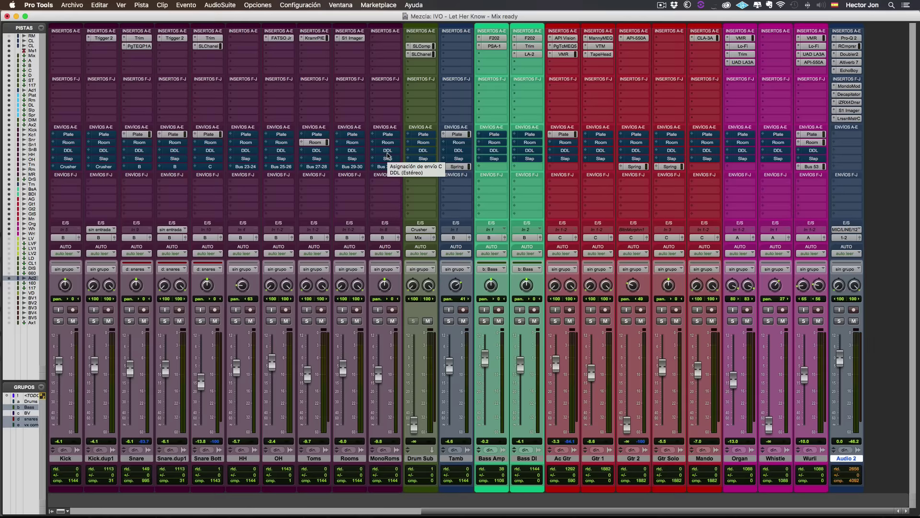